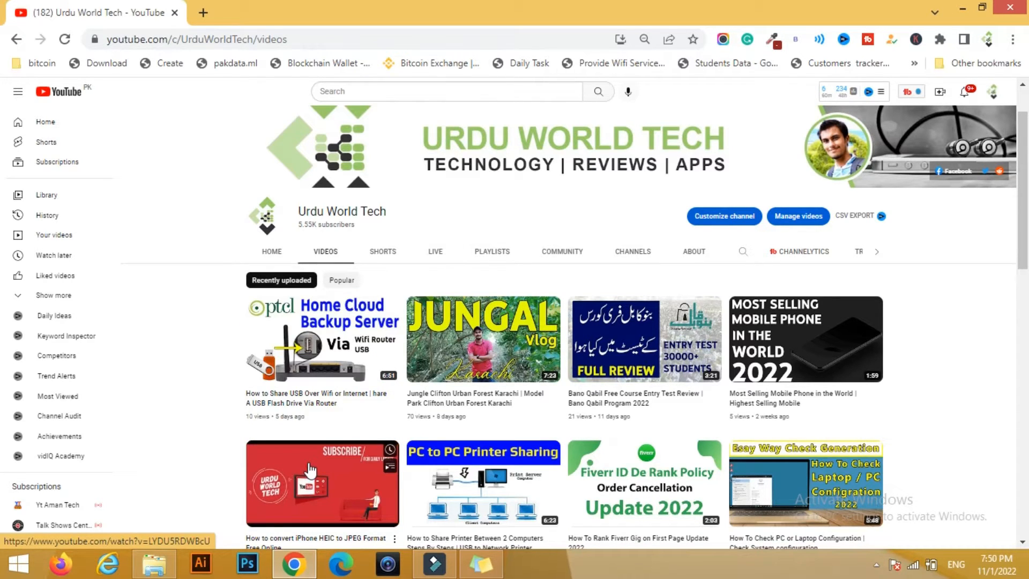
- Open the network share \\192.168.10.1 and look inside its home folder
key(super+r)
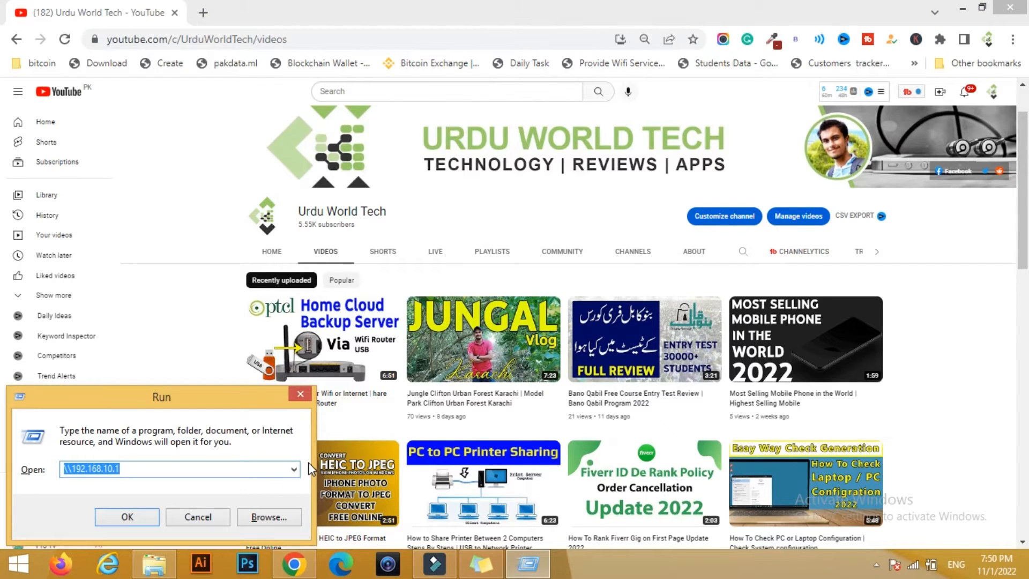
key(Return)
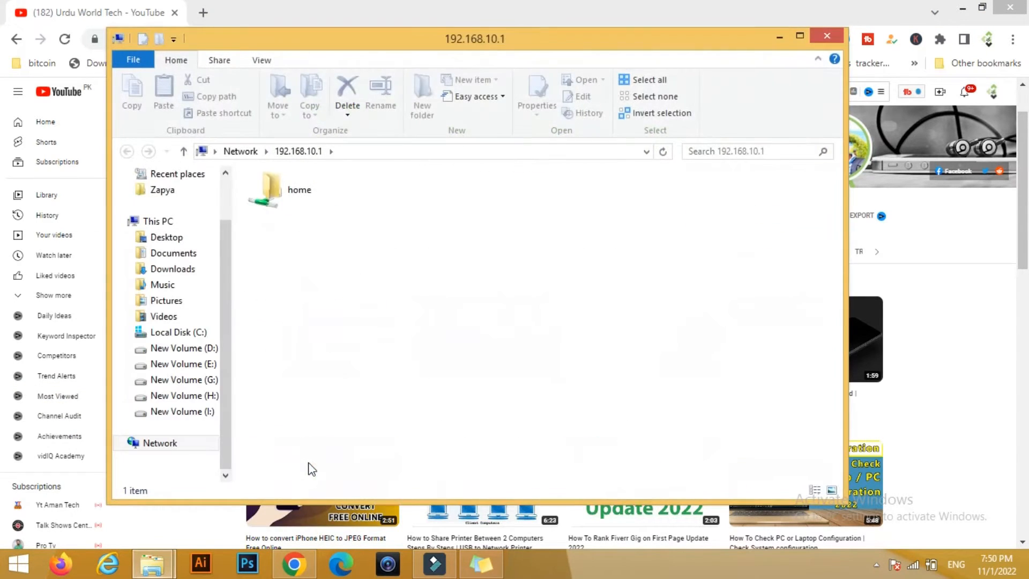
double_click(322, 205)
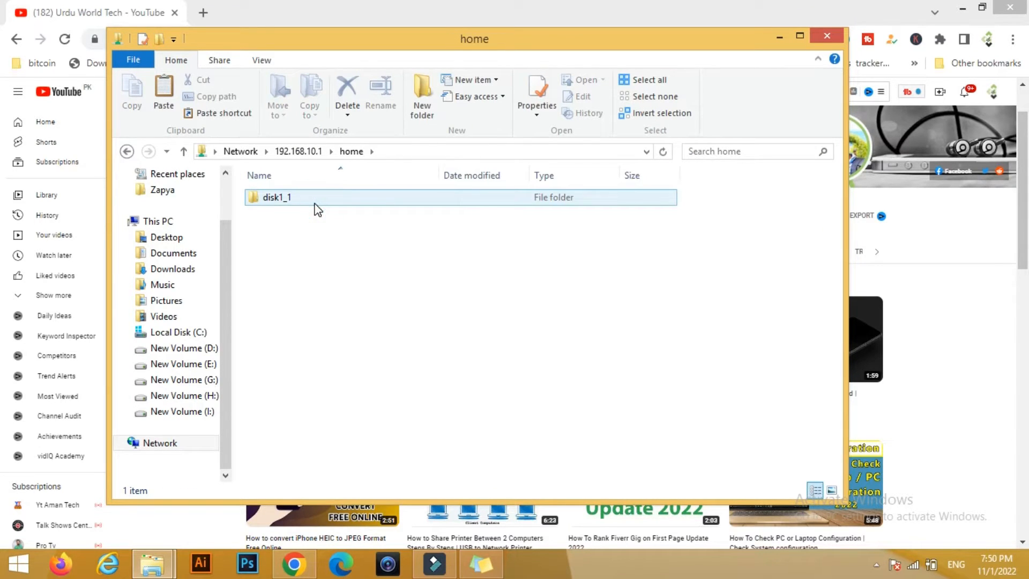
click(125, 151)
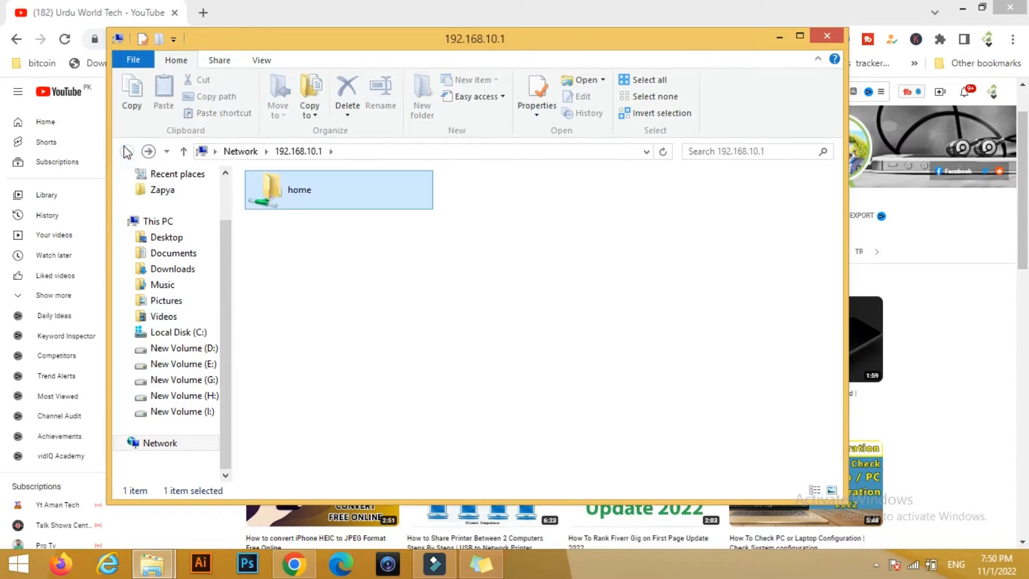
- Start adding a network location from This PC and choose a custom network location
click(175, 226)
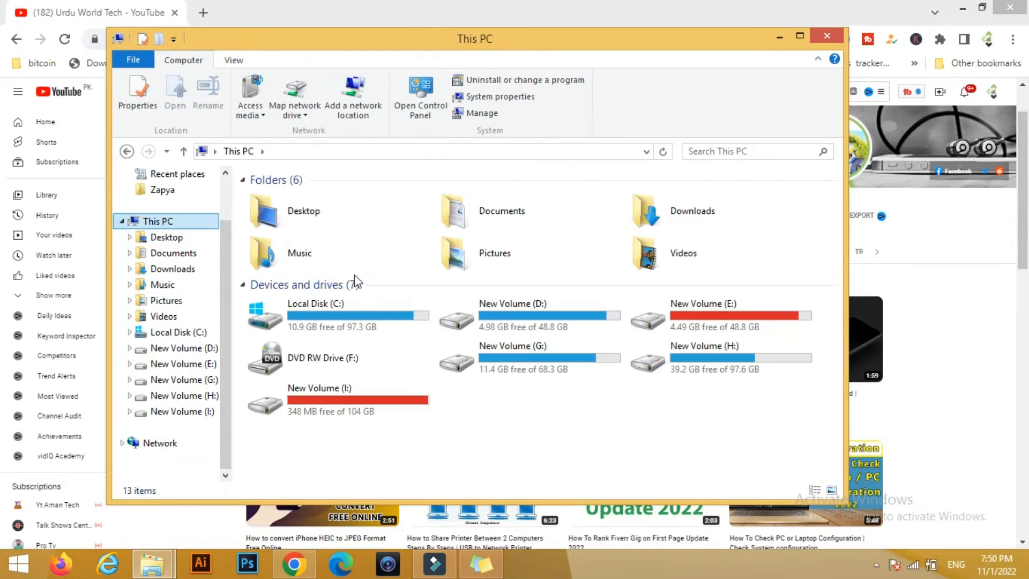
click(367, 119)
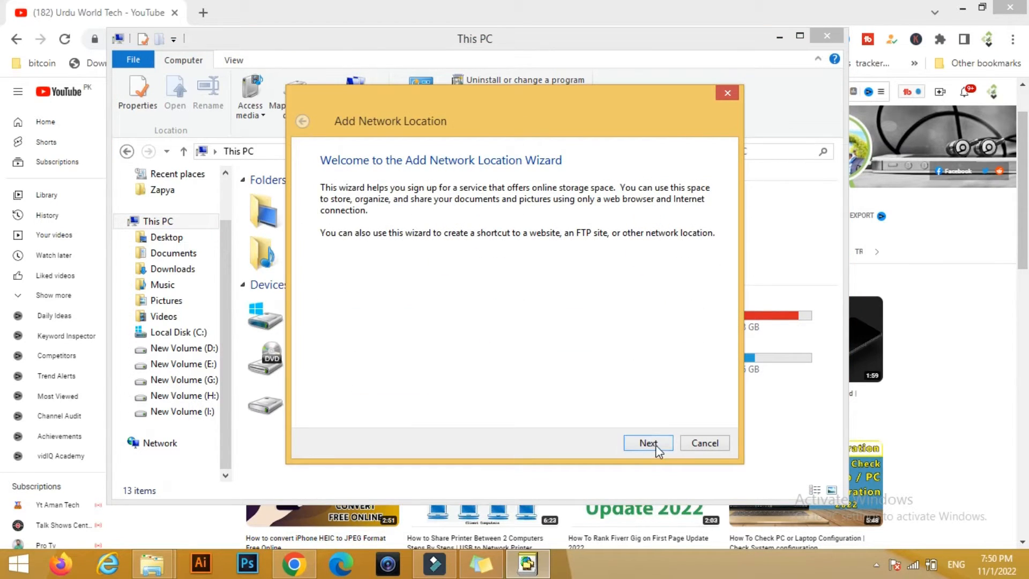
click(649, 443)
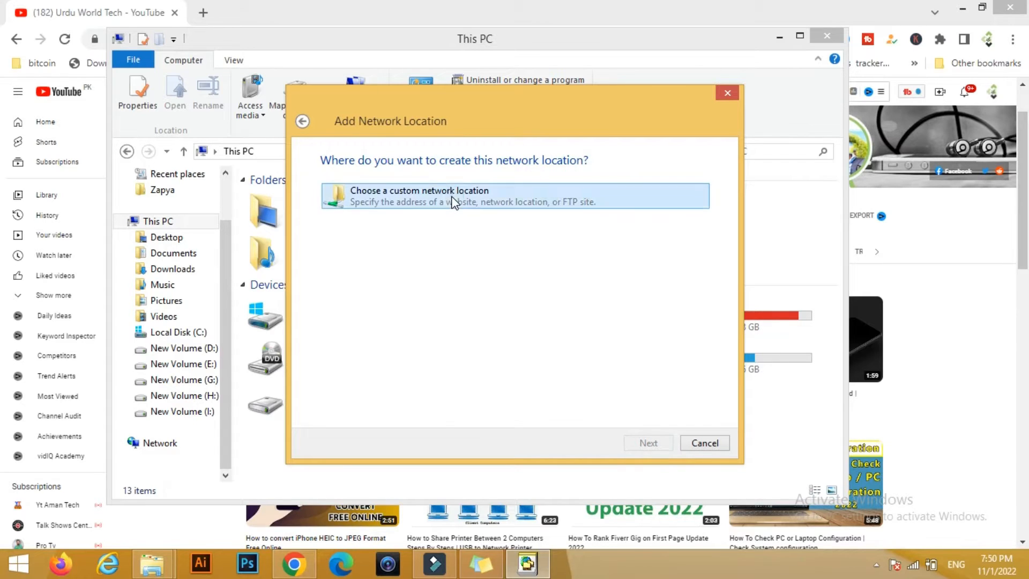
click(453, 199)
click(647, 445)
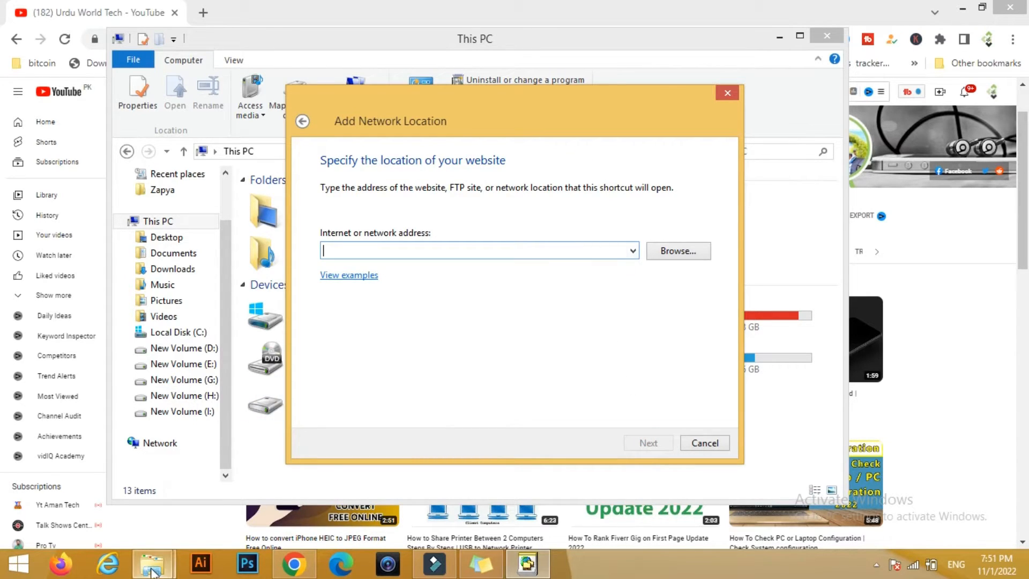
- Open the disk1_1 folder inside home on \\192.168.10.1 and copy its full network path
mouse_move(153, 564)
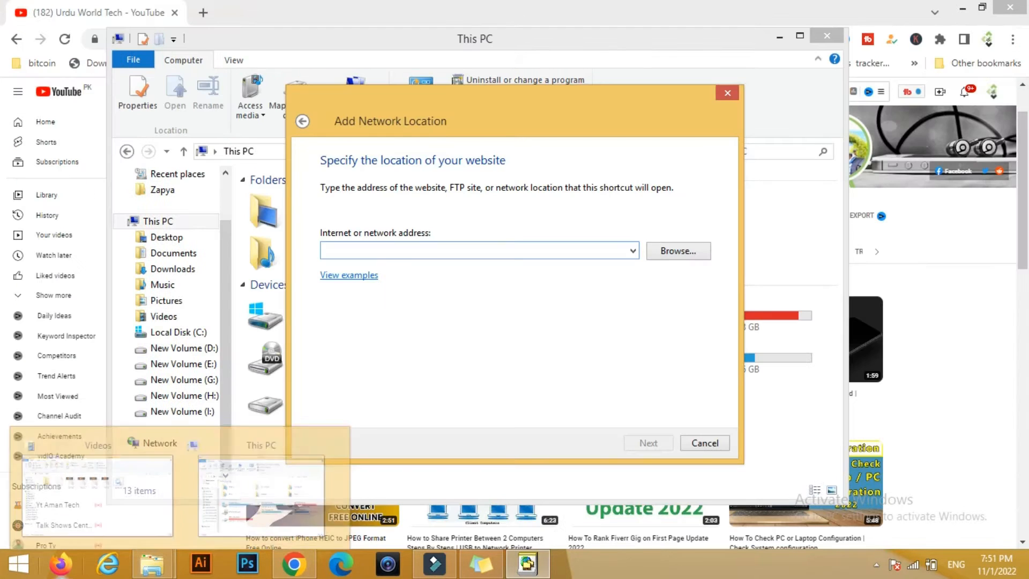
key(super+r)
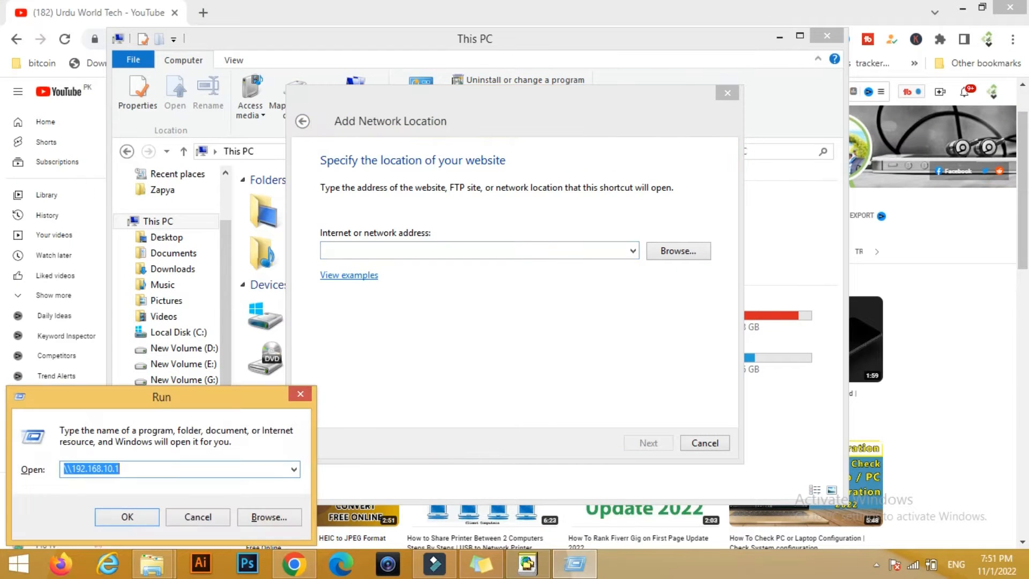
click(128, 517)
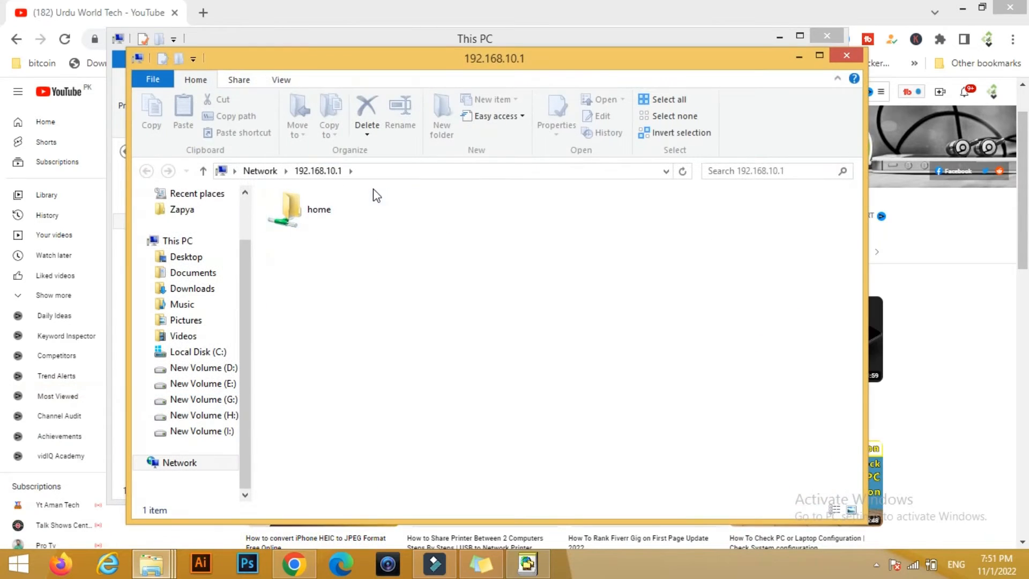
double_click(310, 224)
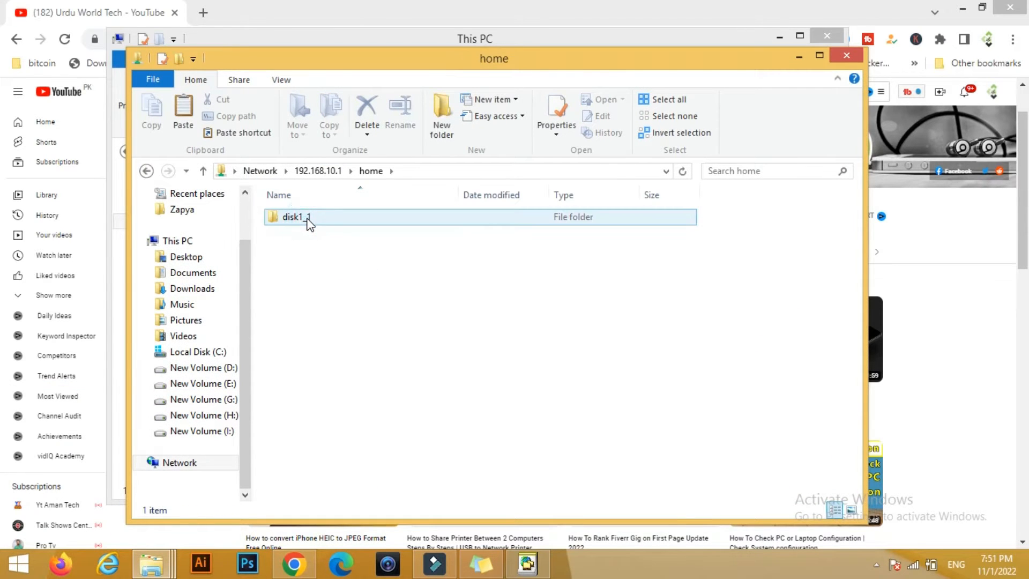
double_click(306, 219)
click(464, 171)
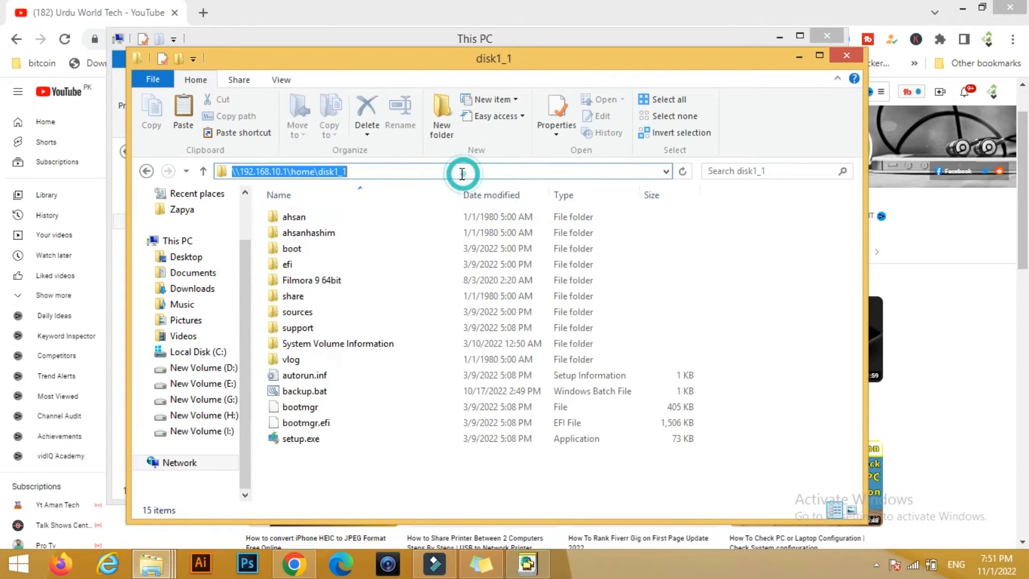
right_click(324, 172)
click(358, 220)
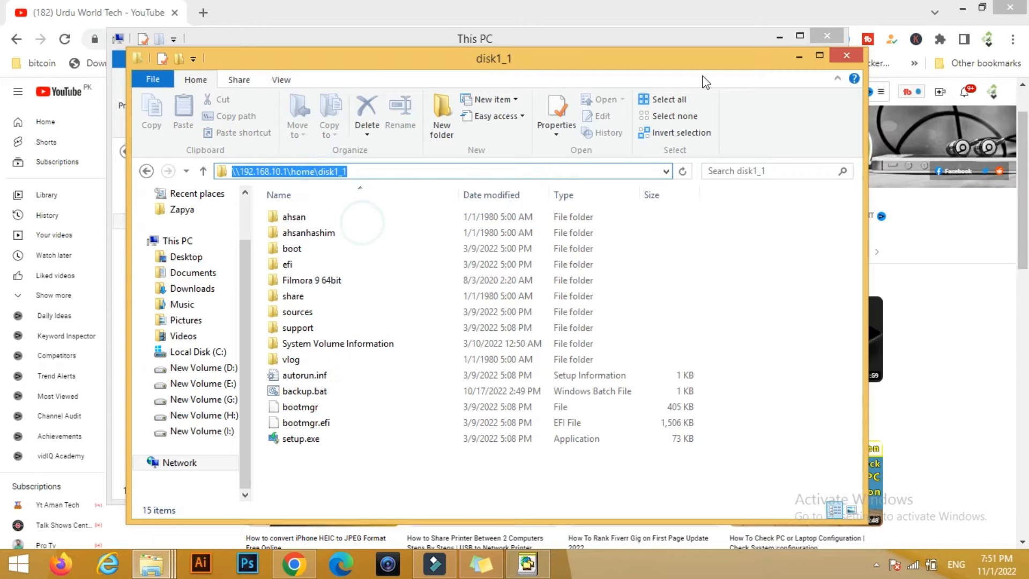
click(805, 51)
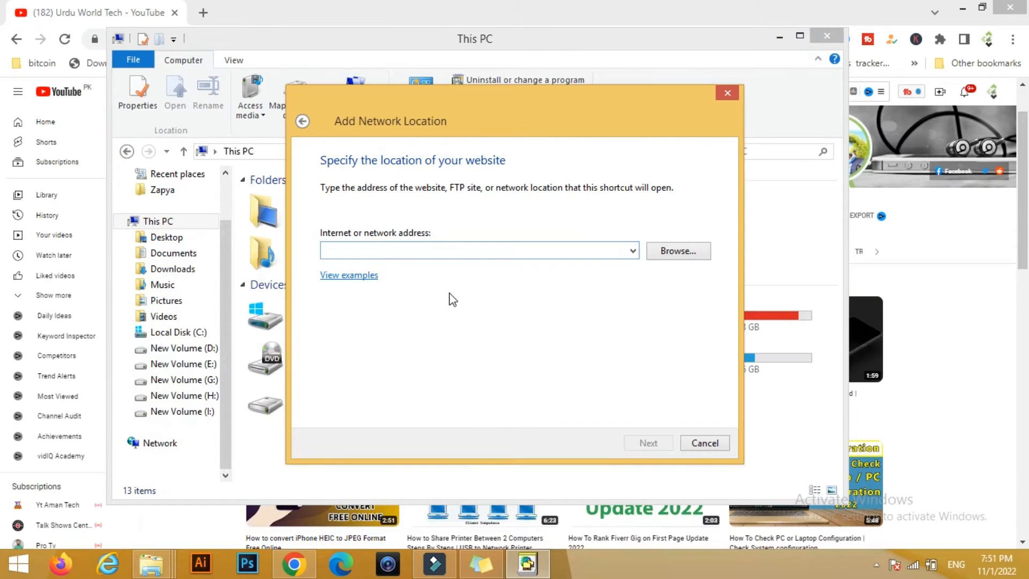
- Create the network location for \\192.168.10.1\home\disk1_1 under the suggested name disk1_1, and close the folder it opens
key(ctrl+v)
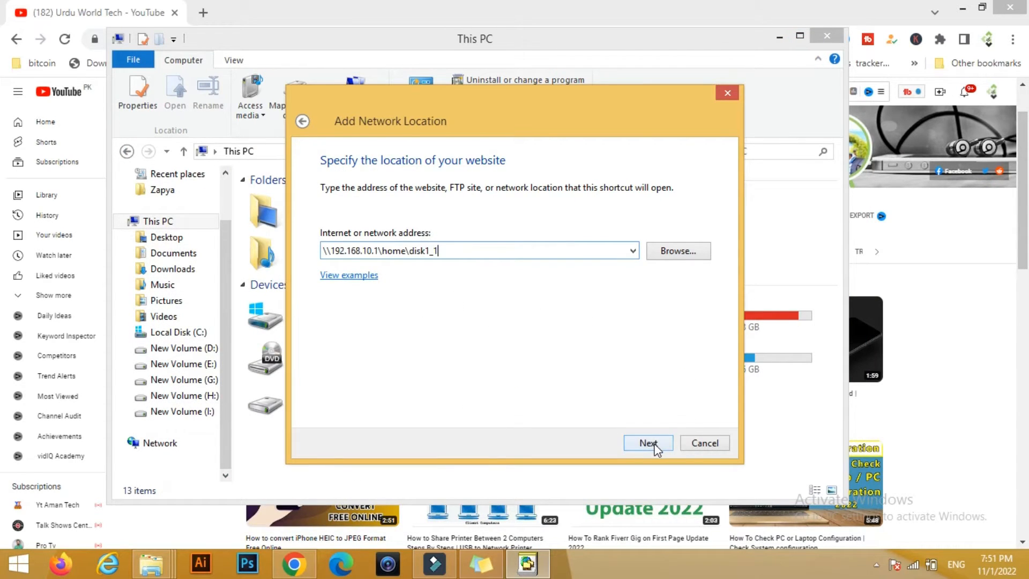
click(649, 443)
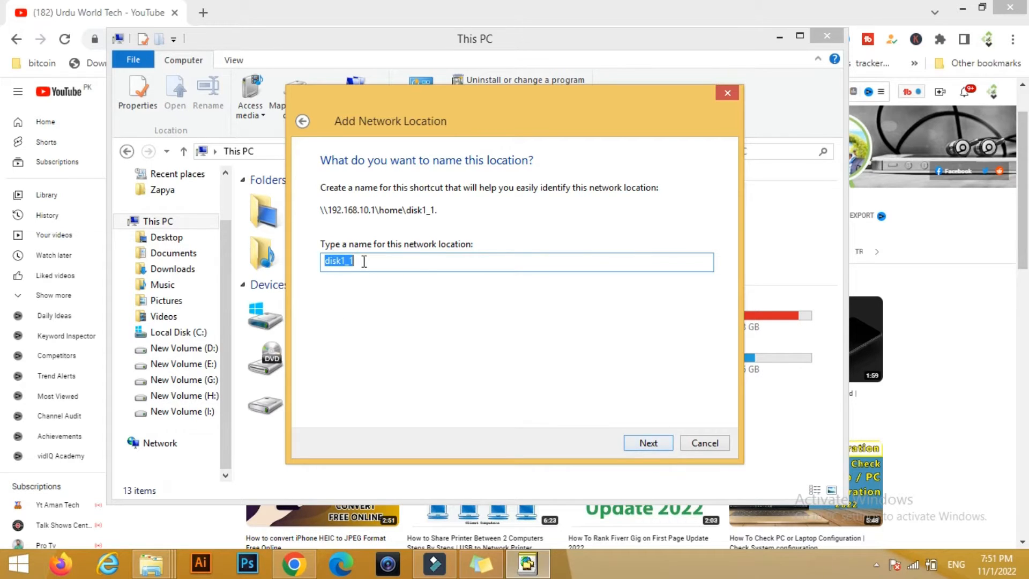
click(648, 443)
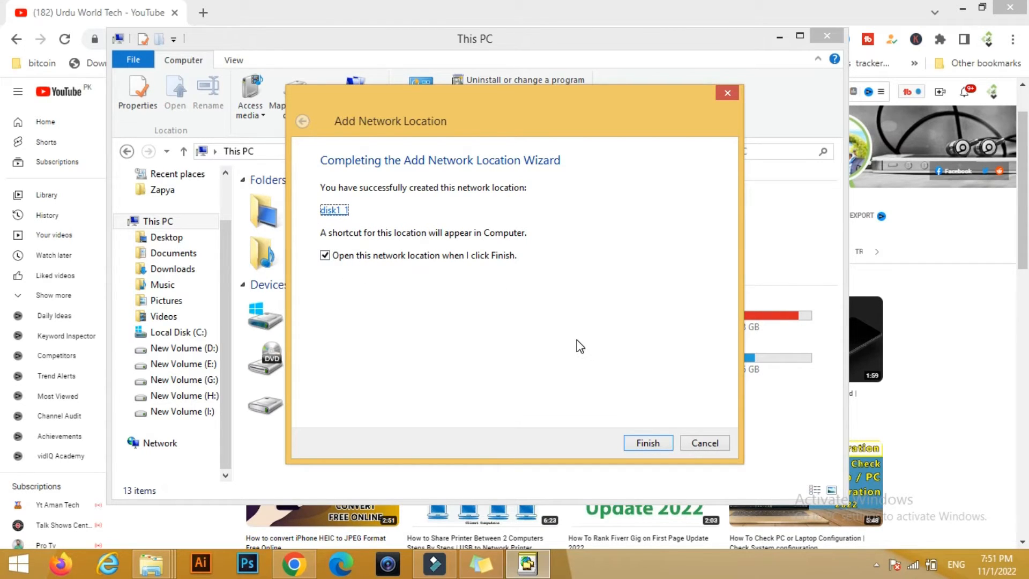
click(655, 442)
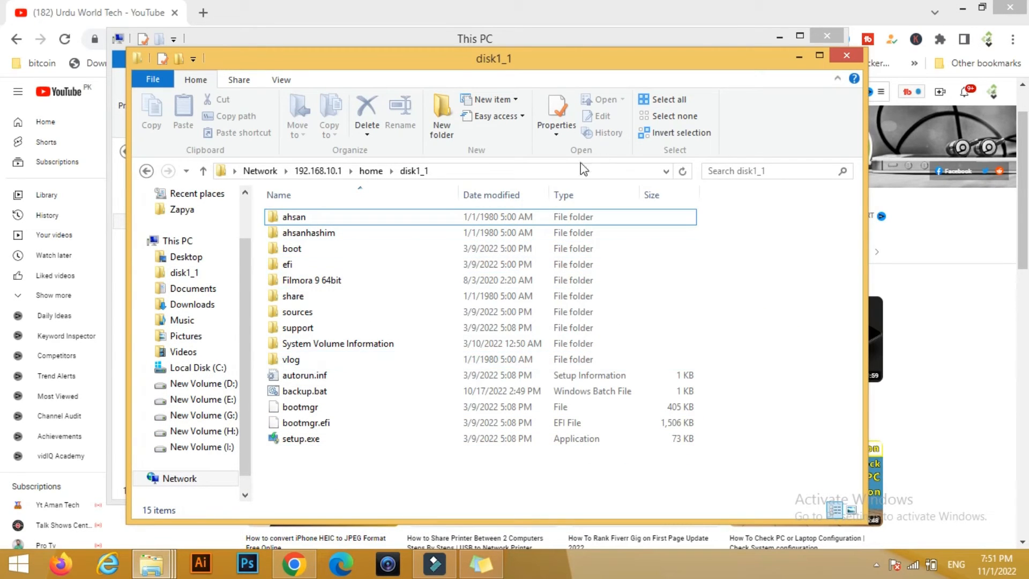
click(856, 58)
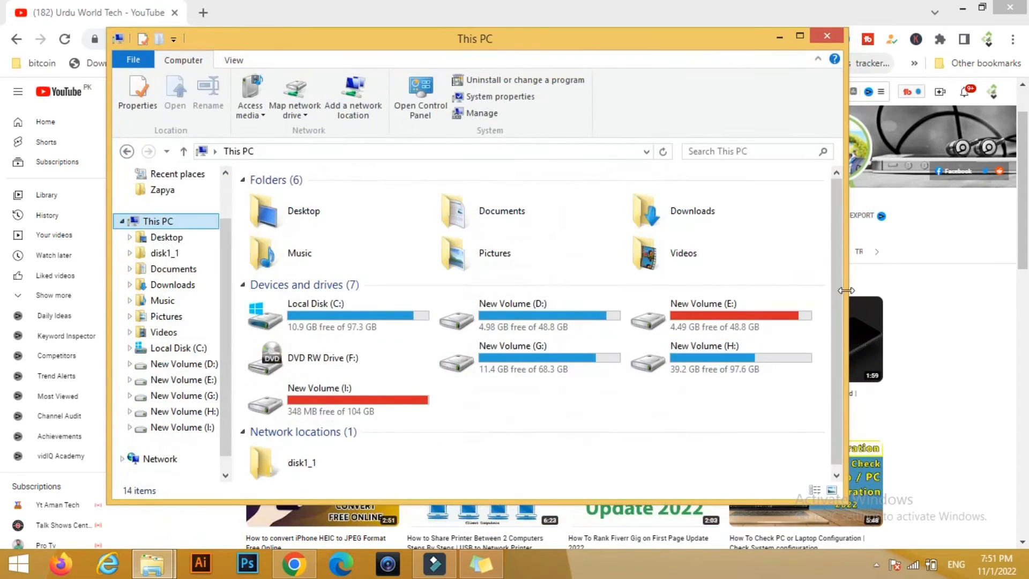
- Delete the disk1_1 network location from This PC
drag(838, 258, 833, 347)
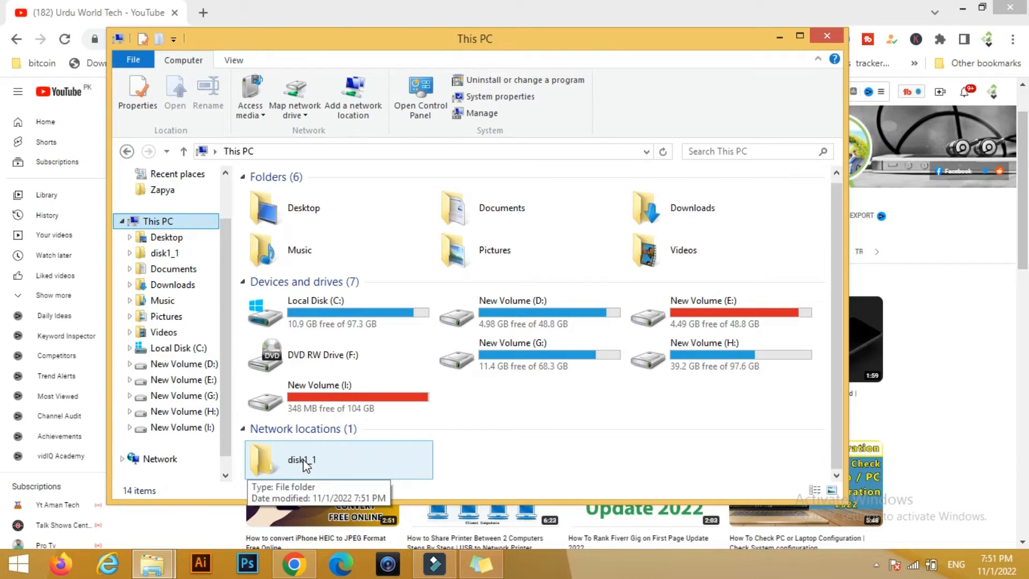
right_click(335, 459)
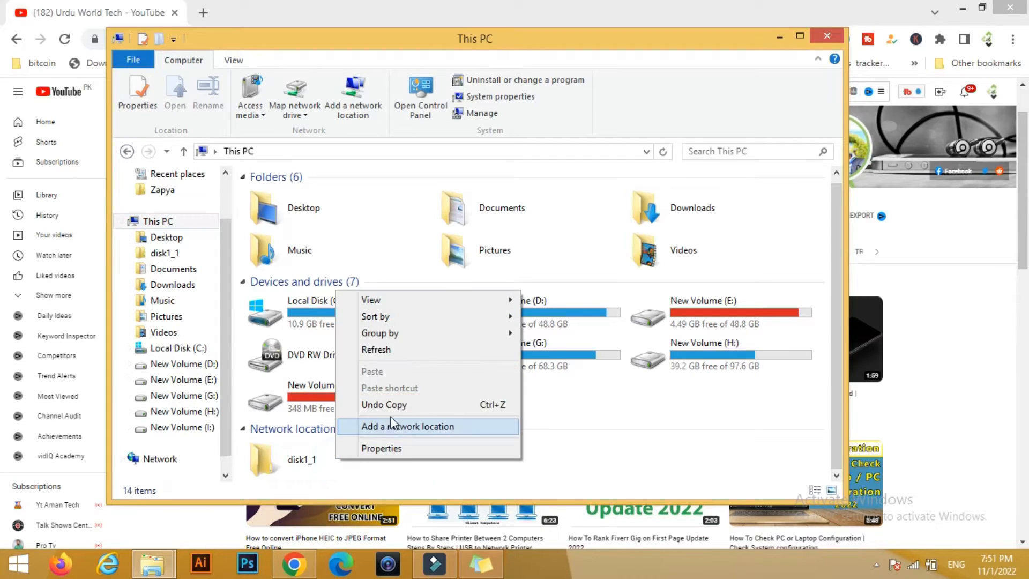
click(325, 472)
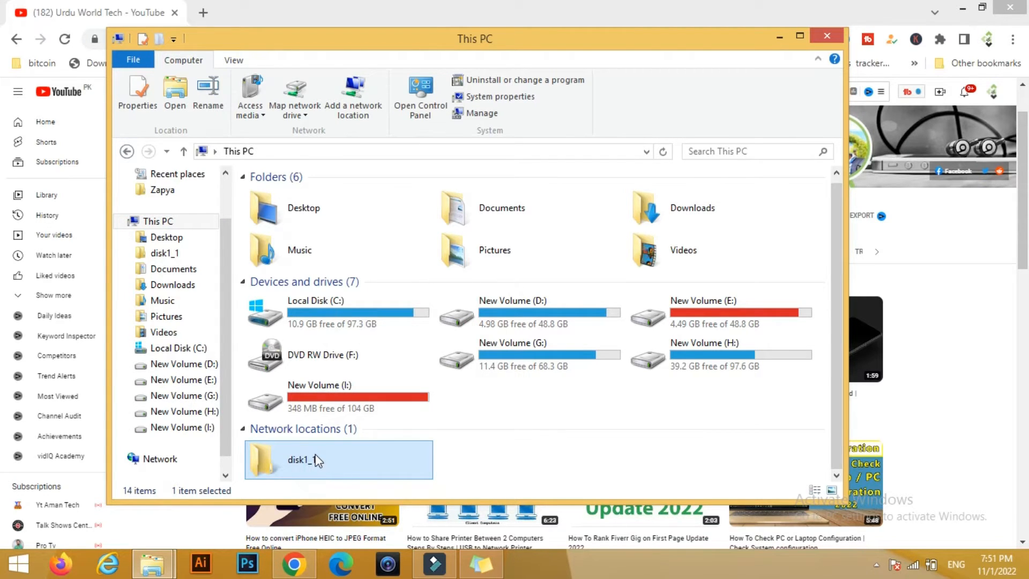
right_click(315, 455)
click(572, 464)
click(328, 446)
right_click(328, 445)
click(368, 396)
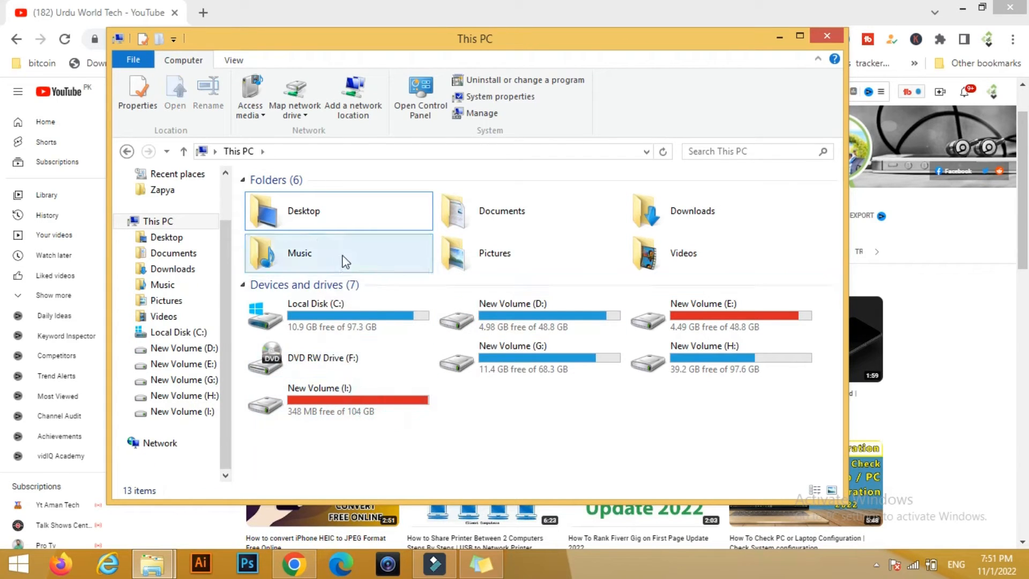
click(341, 444)
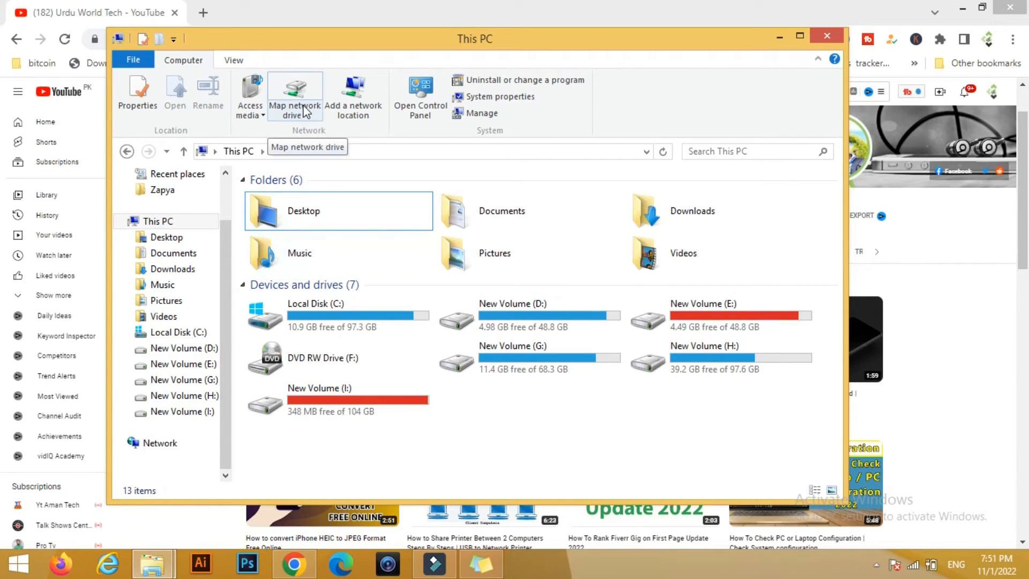
- Start mapping a network drive with letter Z: and set its folder to \\192.168.10.1\home\disk1_1
click(304, 108)
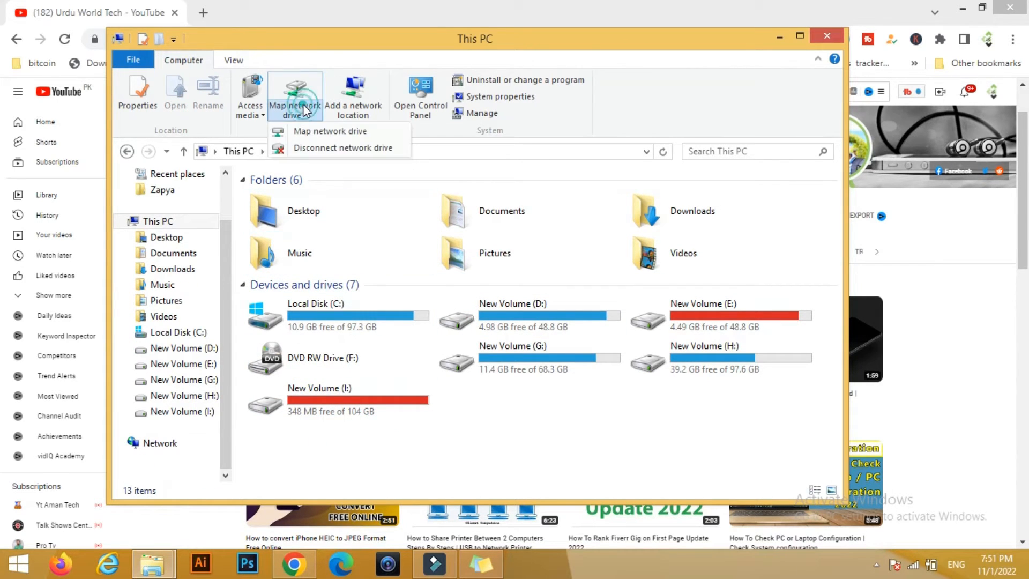
click(331, 132)
click(437, 234)
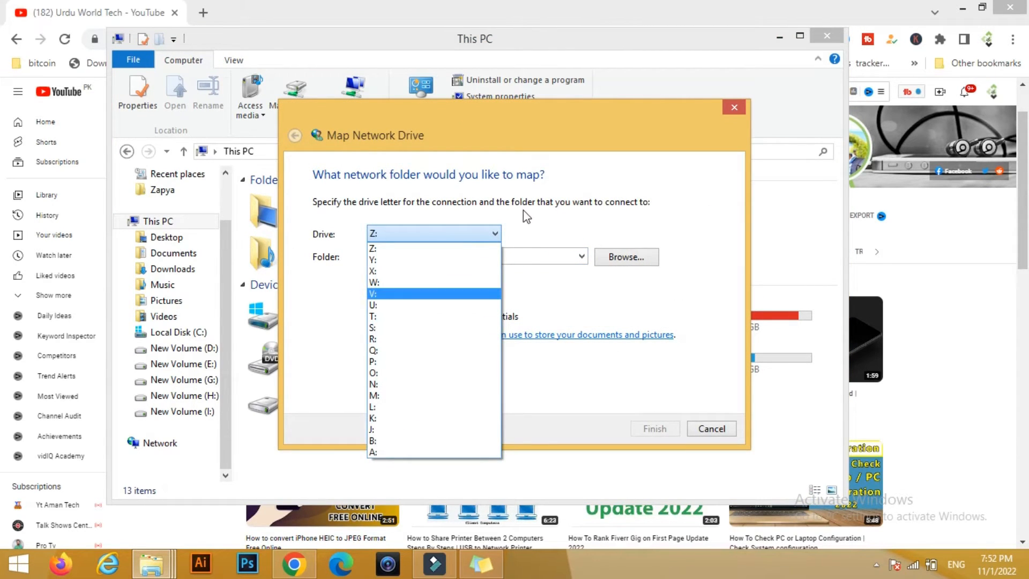
click(544, 224)
drag(431, 114, 879, 142)
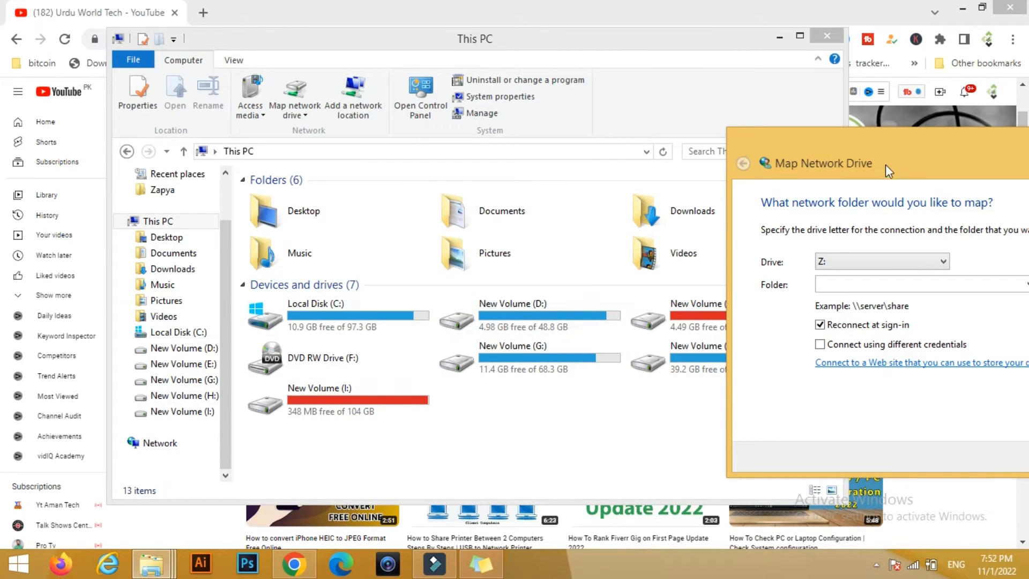
drag(908, 145, 371, 91)
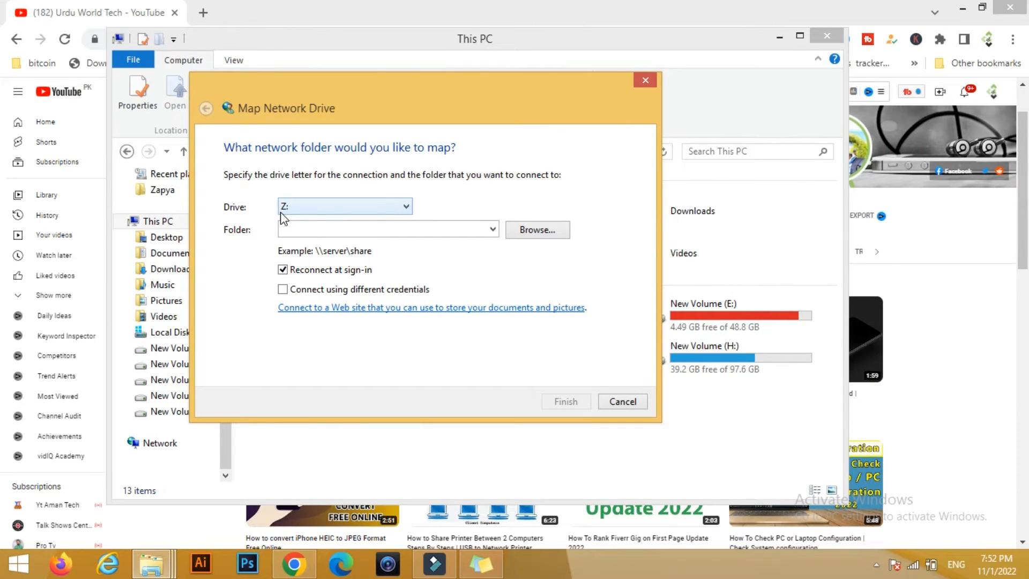
click(314, 227)
key(ctrl+v)
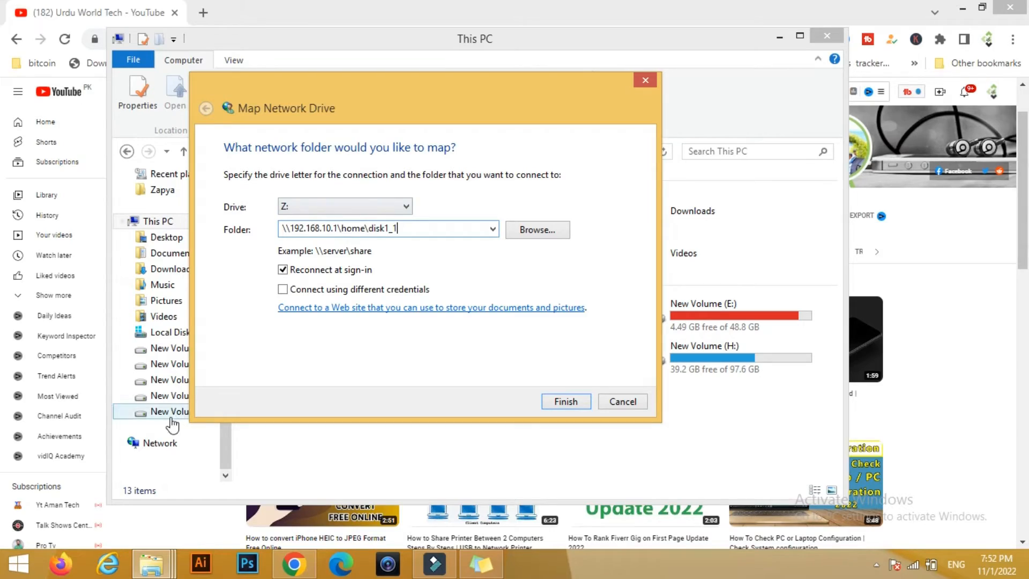
- Open disk1_1 inside home on \\192.168.10.1, show its full network path for comparison, and minimize the folder window
click(152, 564)
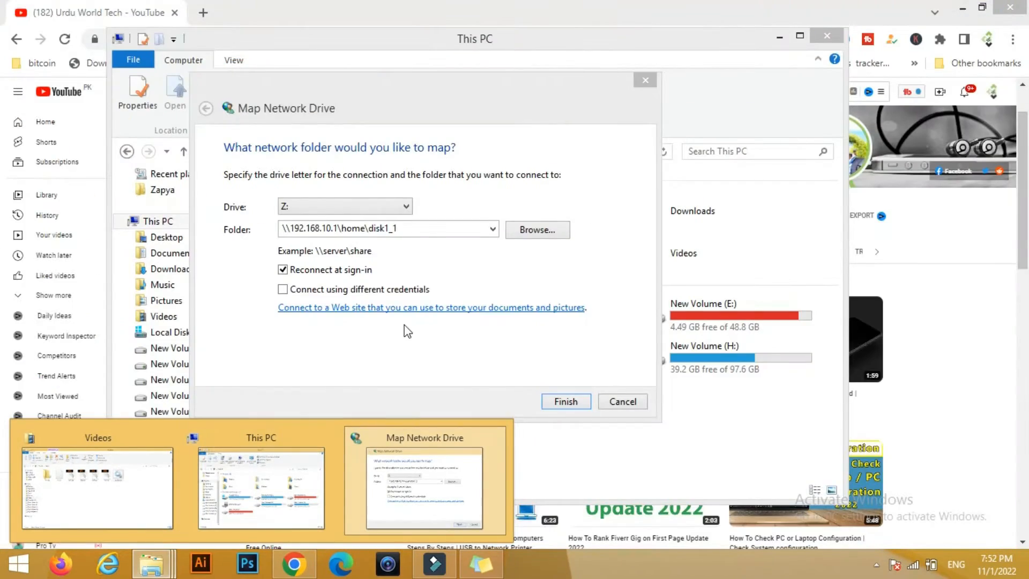
click(385, 354)
key(super+r)
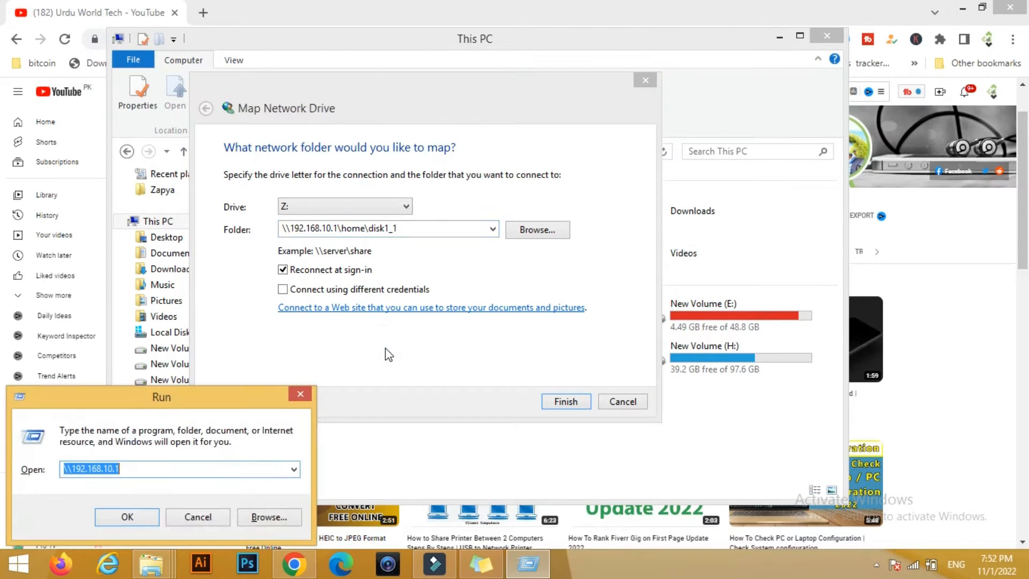
click(148, 513)
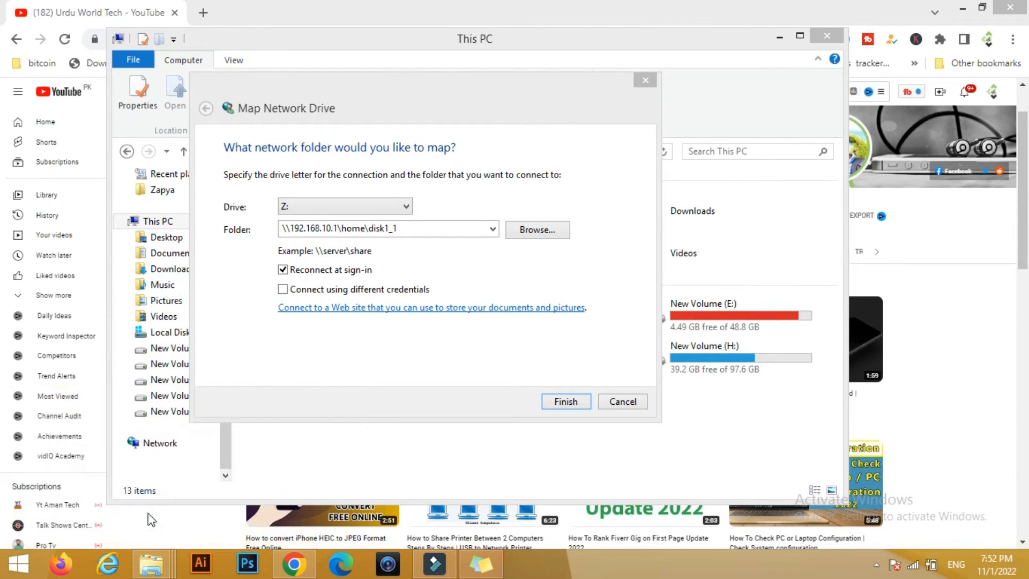
double_click(314, 210)
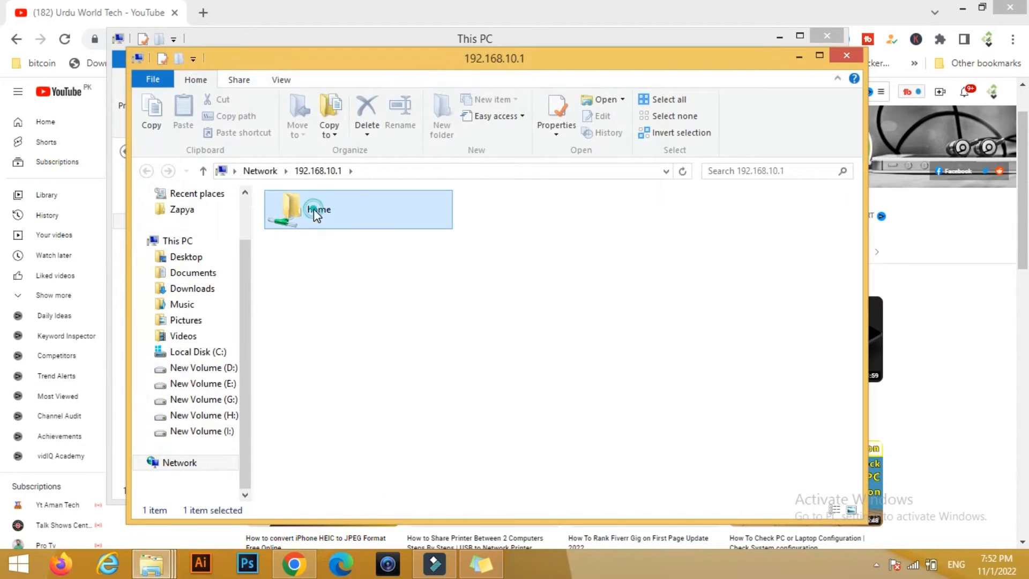
click(314, 210)
double_click(298, 216)
click(464, 172)
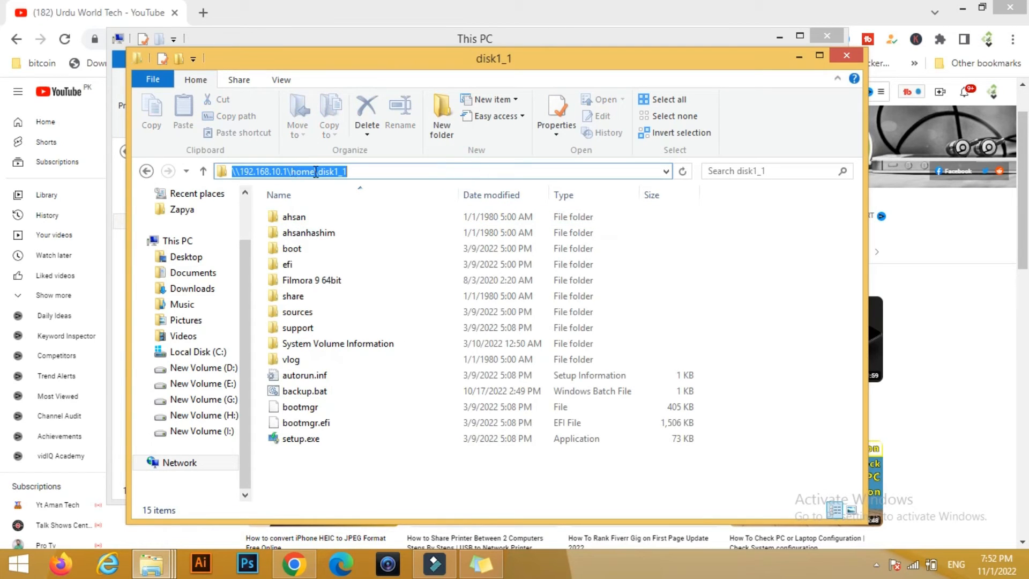
click(799, 56)
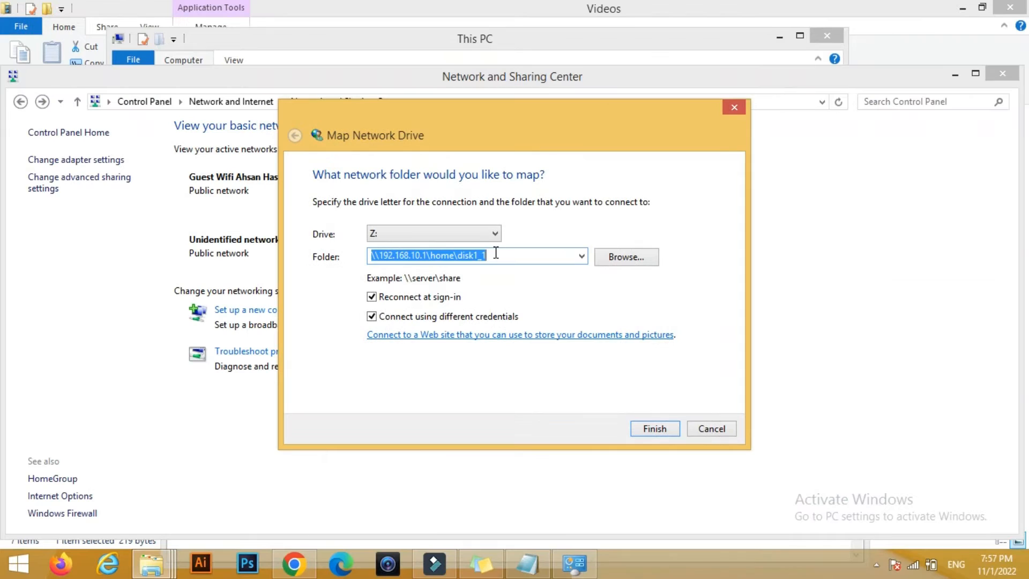
- Finish mapping drive Z: to \\192.168.10.1\home\disk1_1 by entering the network account password, close its window, and reopen the drive from This PC
click(494, 253)
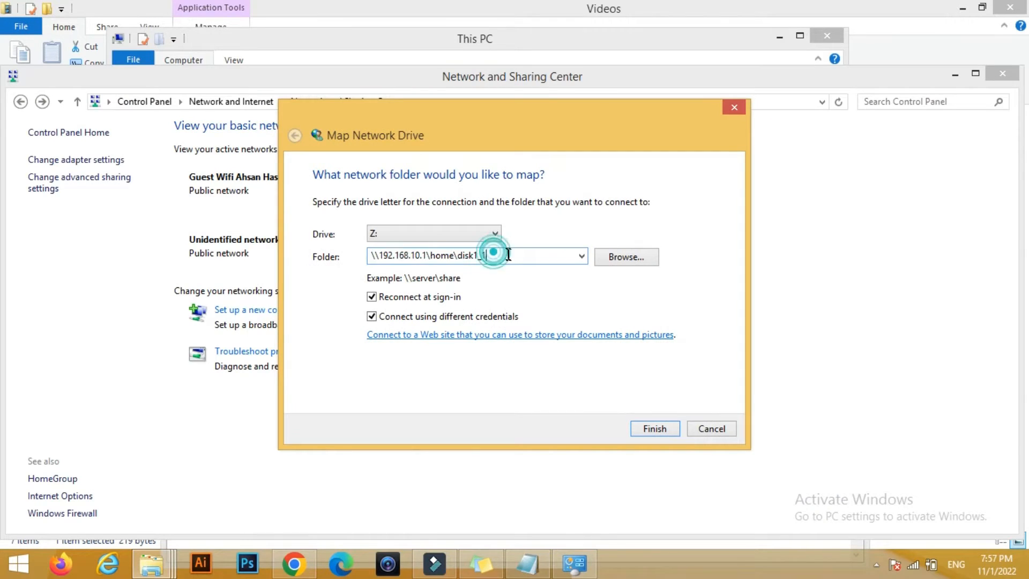
double_click(505, 254)
key(BackSpace)
click(656, 428)
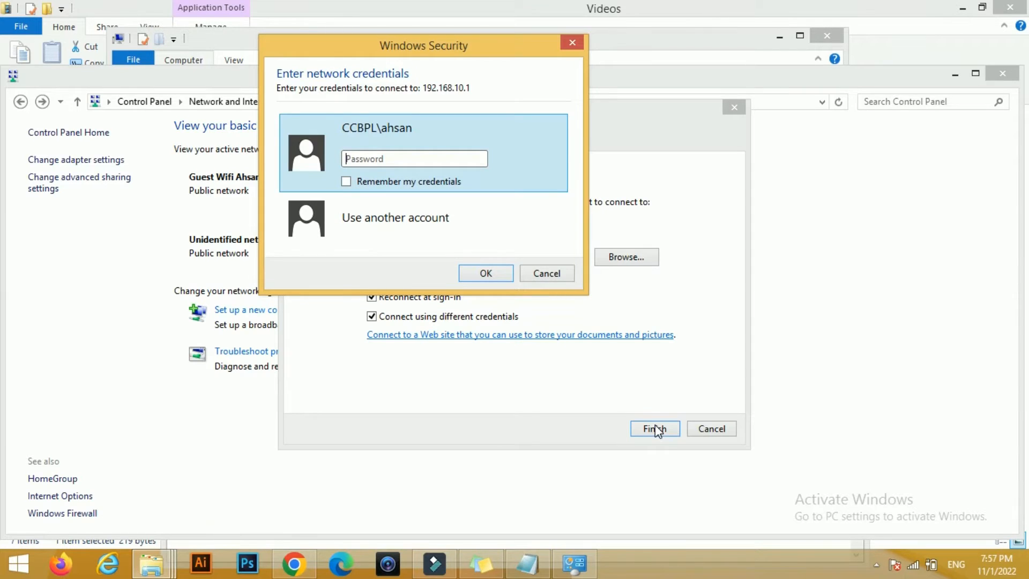
text(●)
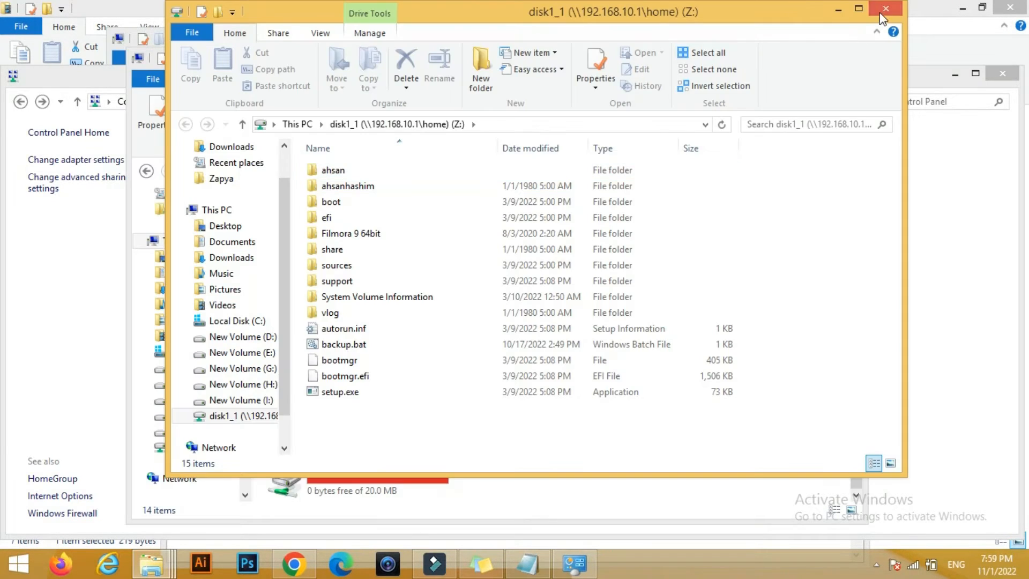
click(876, 30)
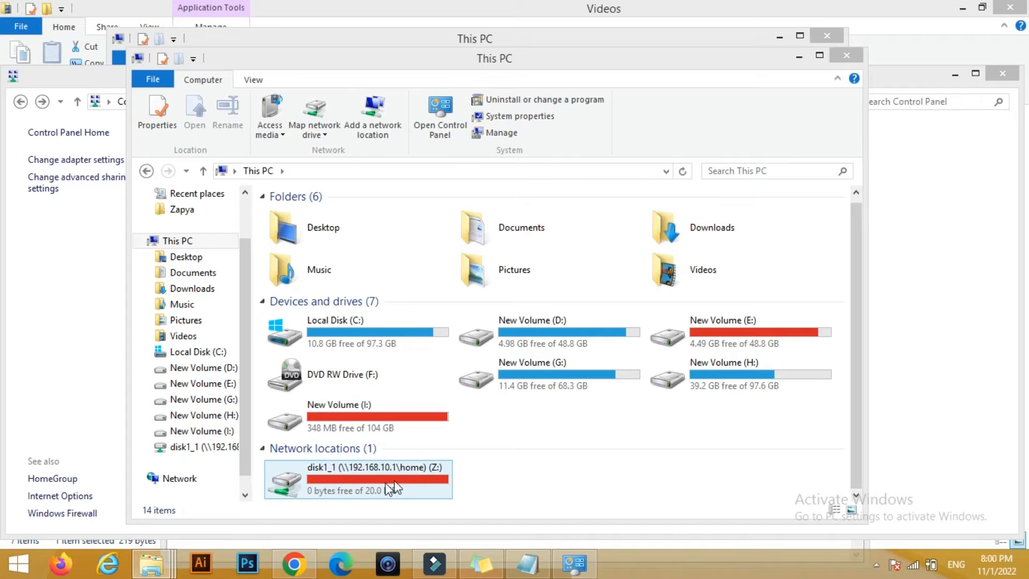
double_click(342, 487)
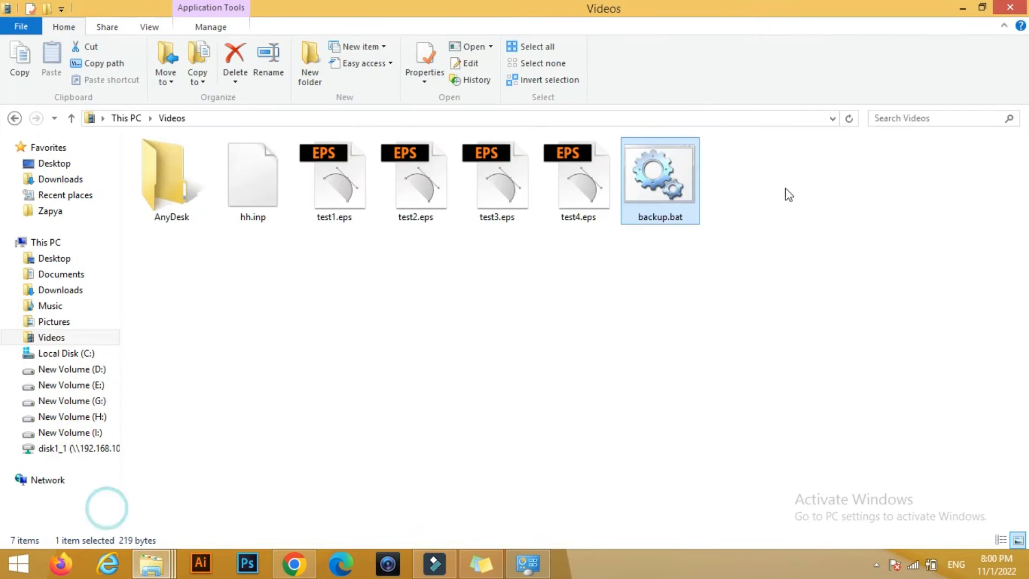
- Open backup.bat from the Videos folder for editing and compare its drive letter with the mapped network drive in This PC
right_click(664, 182)
click(694, 210)
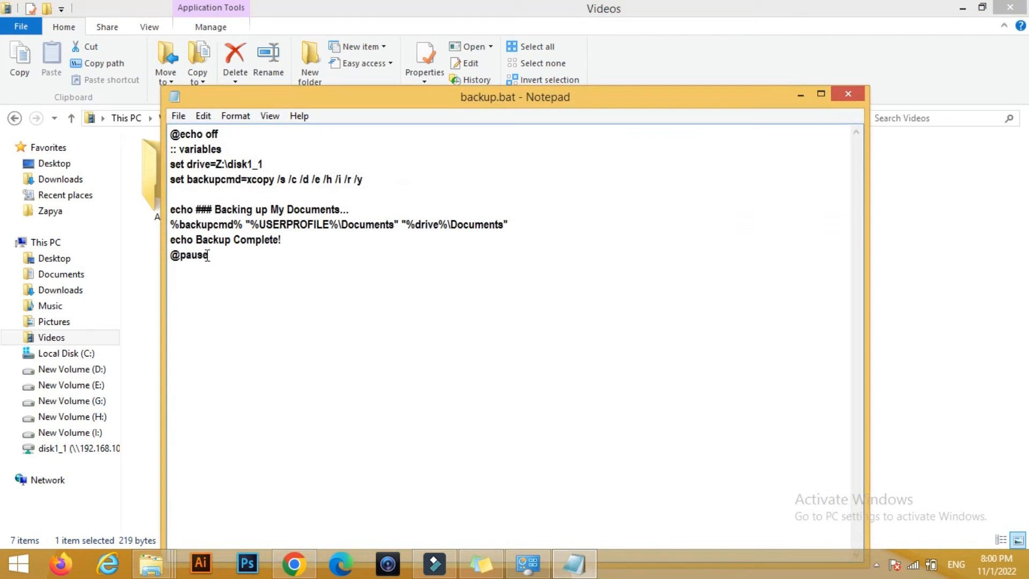
drag(216, 164, 221, 164)
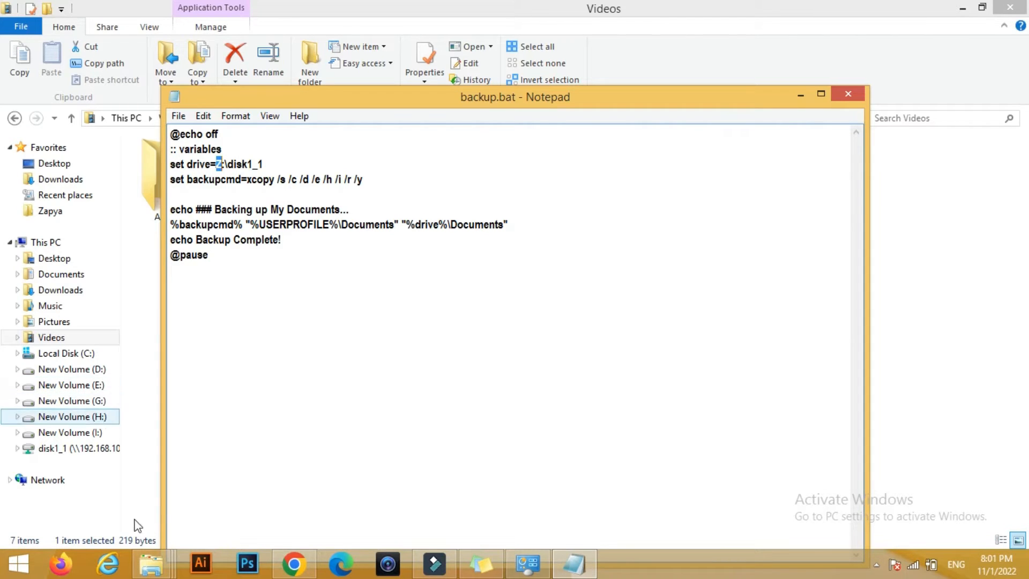
mouse_move(152, 563)
click(235, 516)
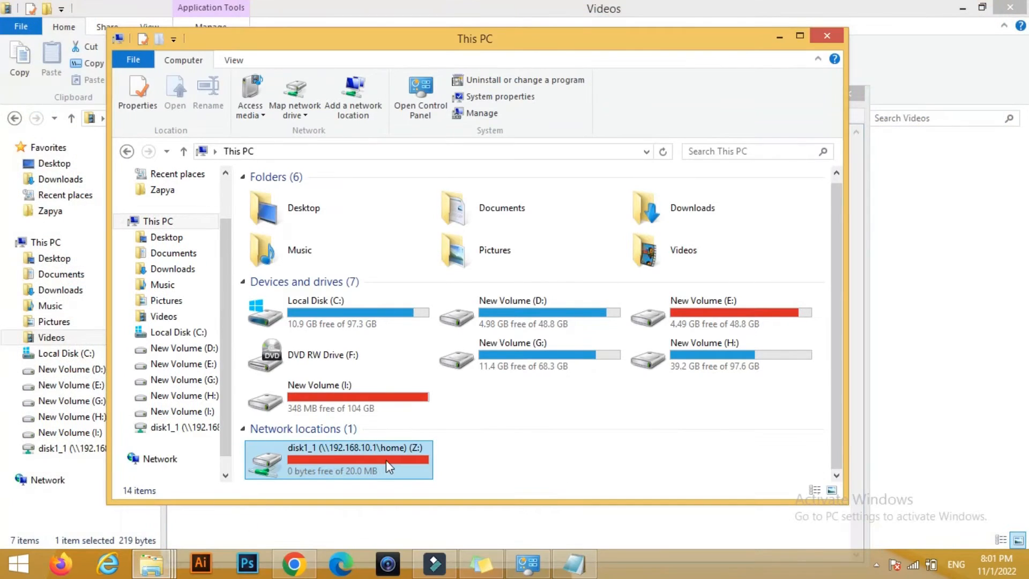
mouse_move(414, 450)
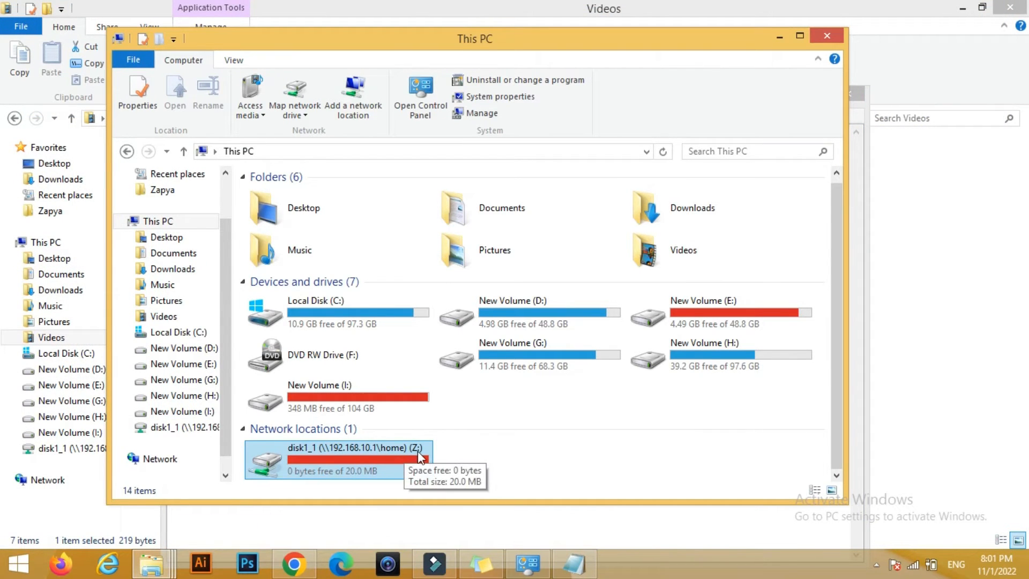
click(574, 563)
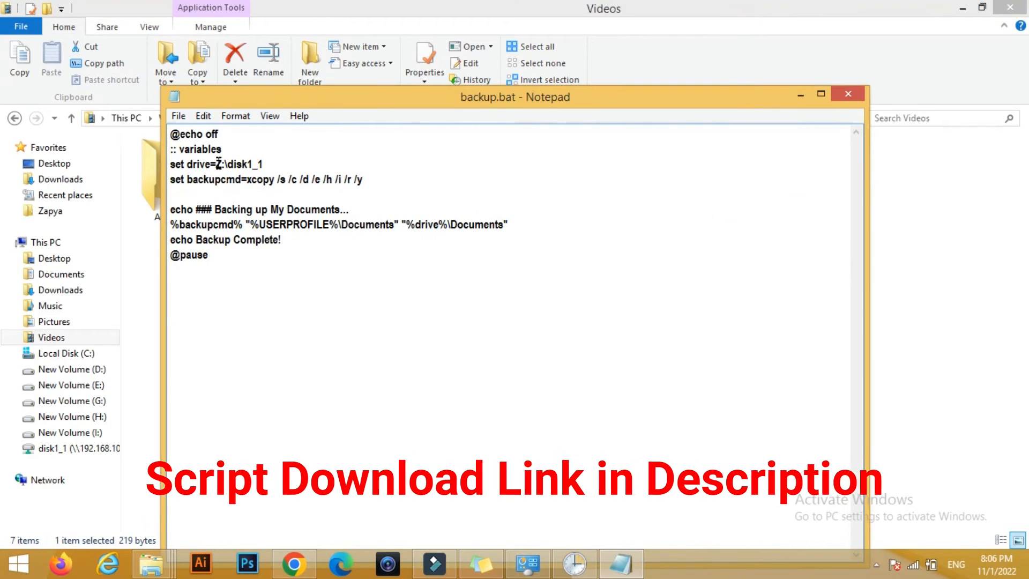
- Set the source folder in the script's backup command to %USERPROFILE%\videos
drag(395, 224, 344, 225)
text(vide)
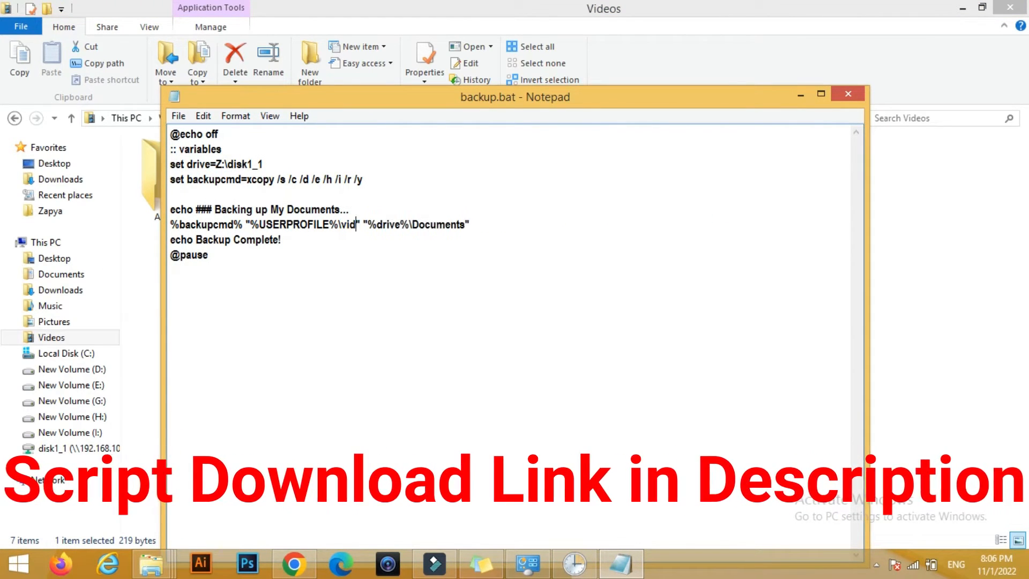
text(os)
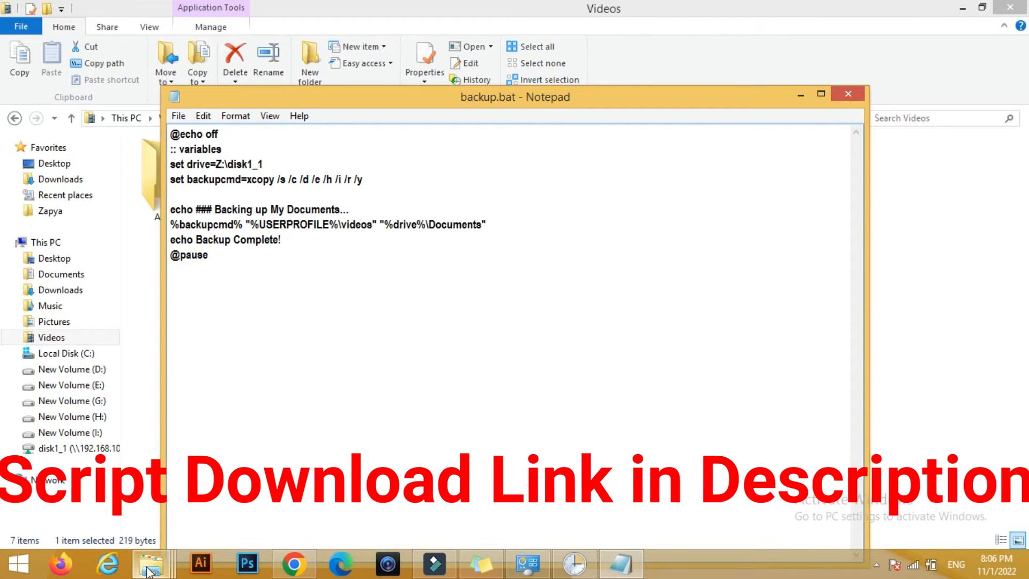
click(152, 564)
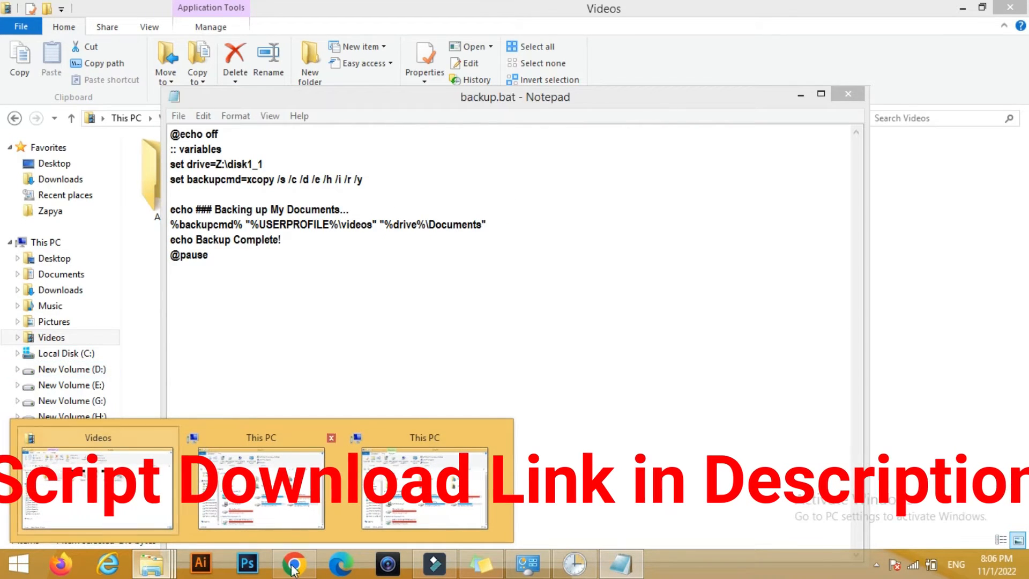
click(418, 241)
- Set the destination folder in the backup command to %drive%\videos, and close backup.bat with its changes saved
drag(429, 225, 481, 225)
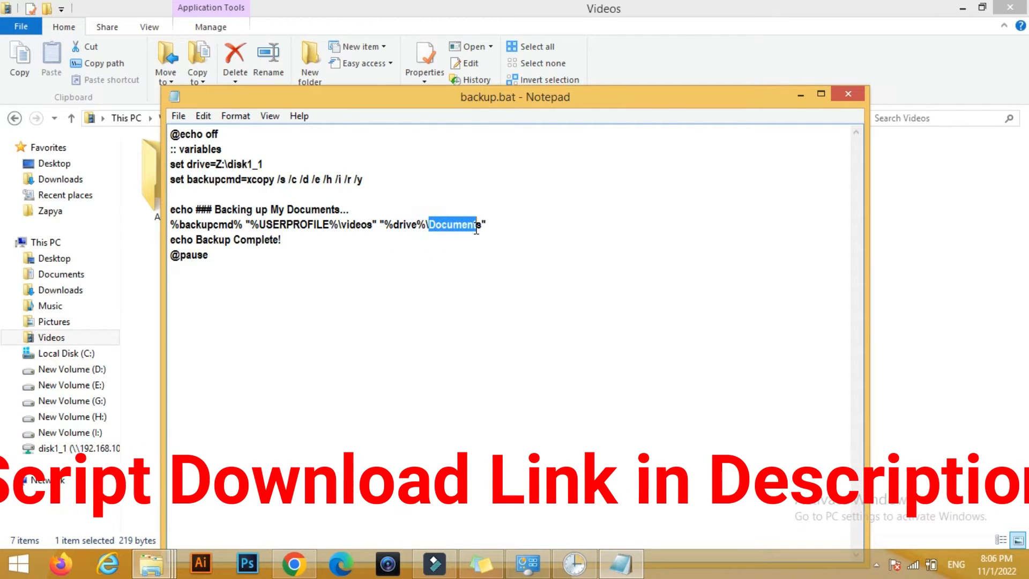
click(476, 225)
text(video)
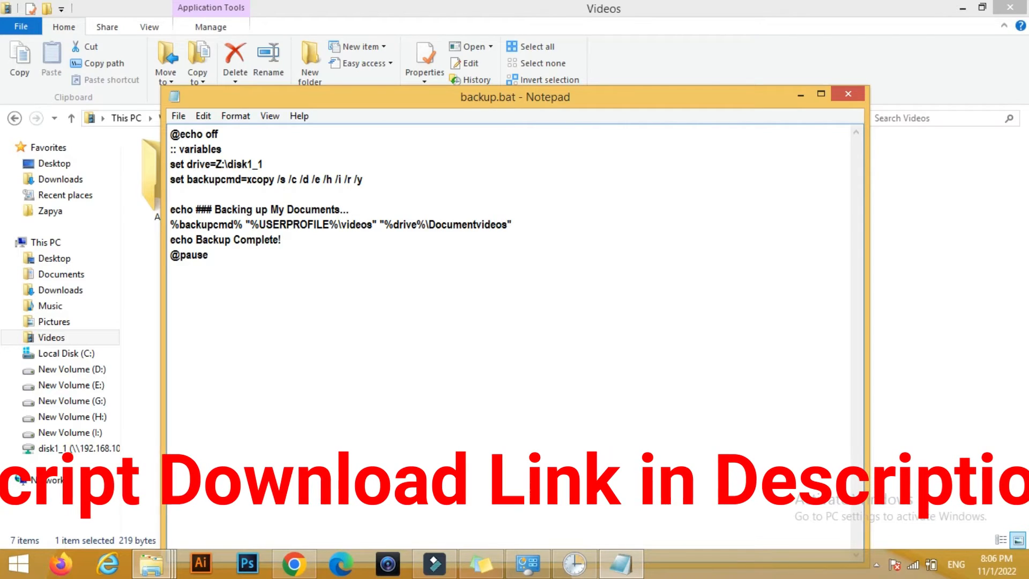
key(BackSpace)
key(BackSpace)
key(BackSpace)
key(BackSpace)
key(BackSpace)
key(BackSpace)
key(BackSpace)
key(BackSpace)
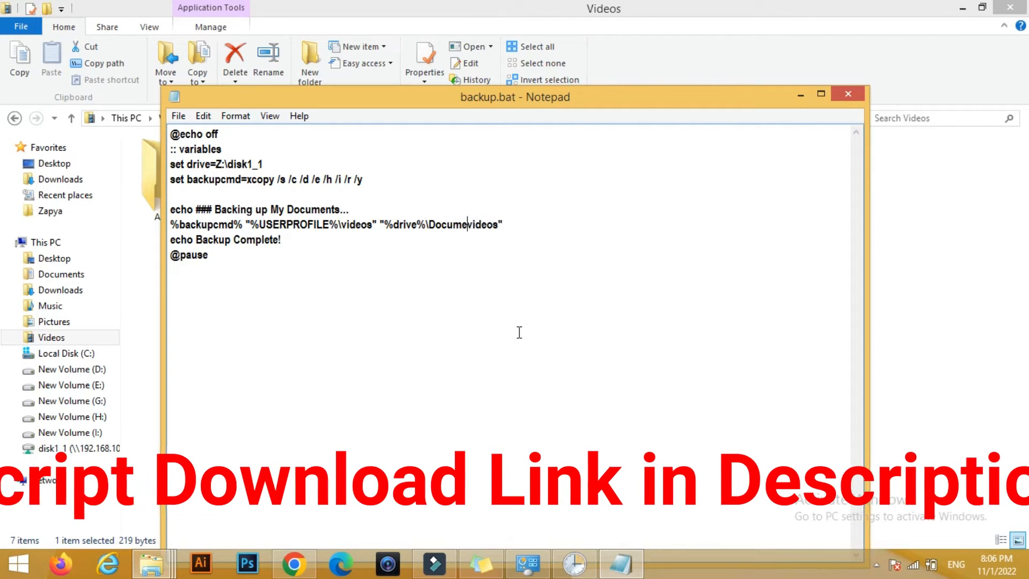
click(848, 94)
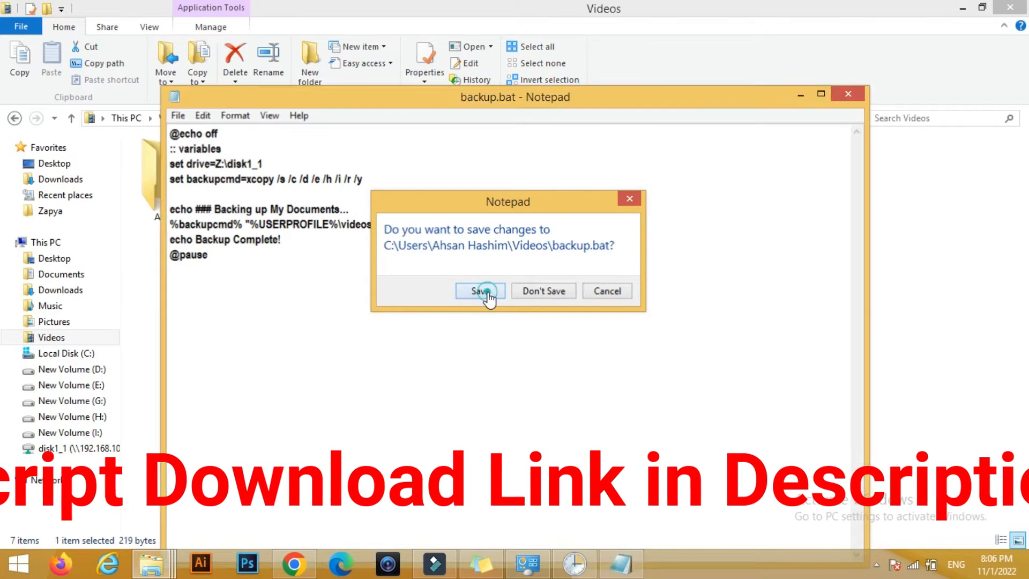
click(488, 292)
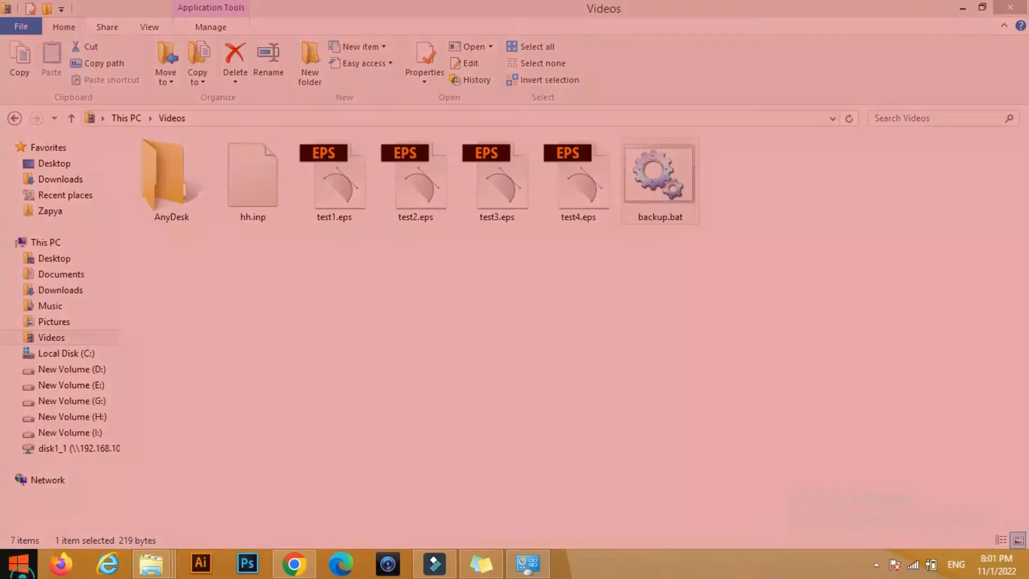
- Find and open Task Scheduler through a system search for "task", and start creating a basic task
key(super)
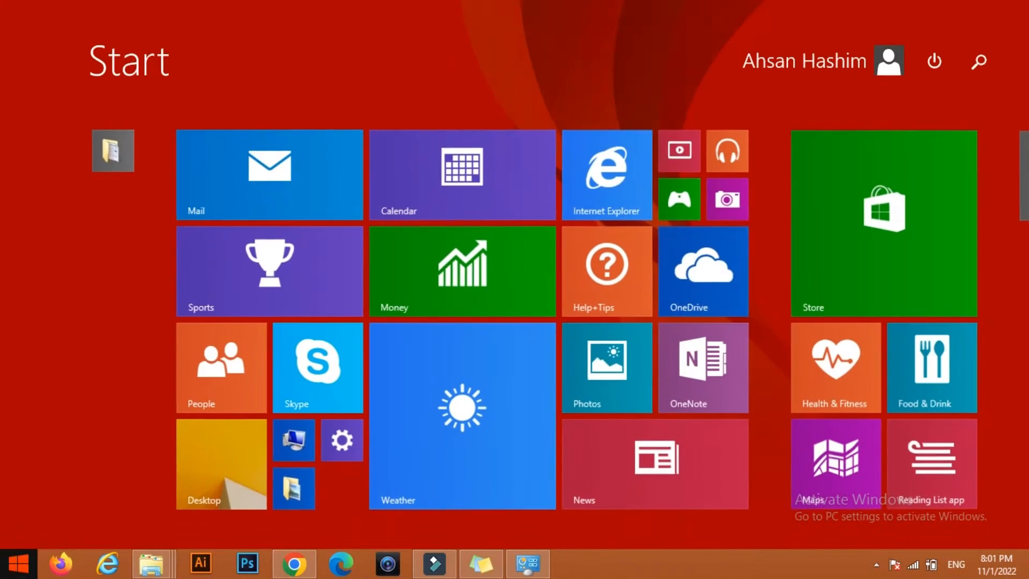
text(task Manager)
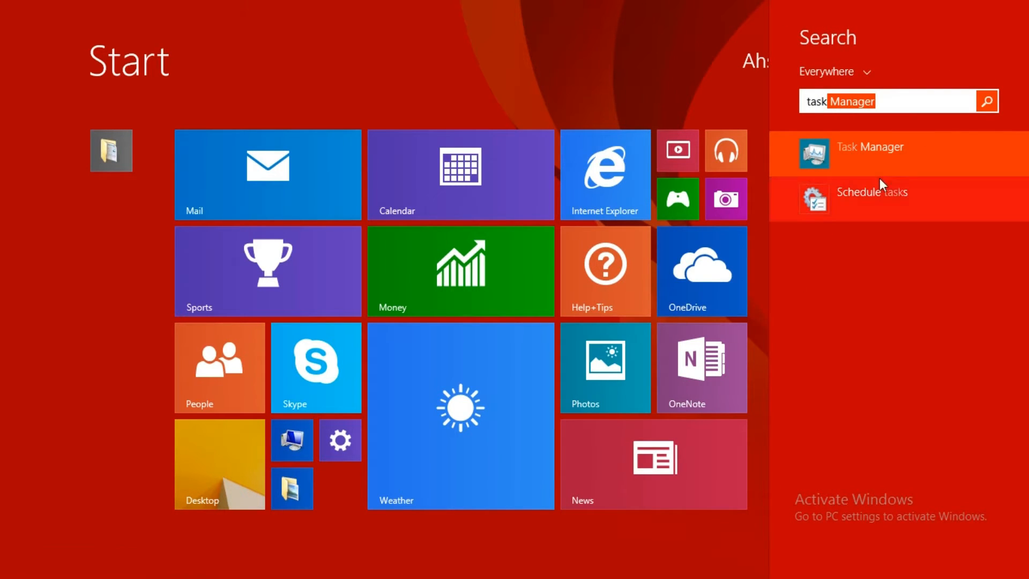
click(869, 203)
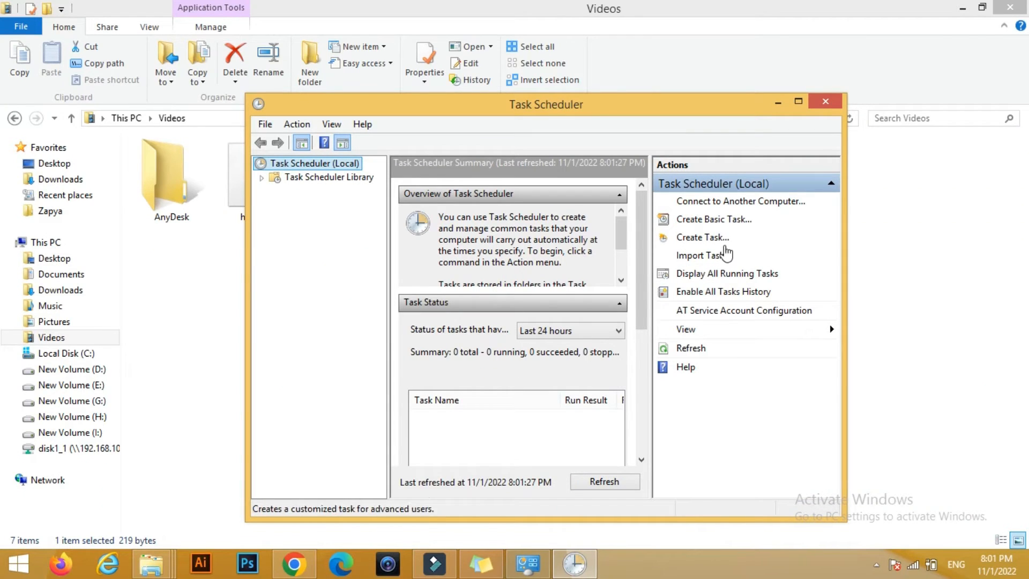
click(721, 223)
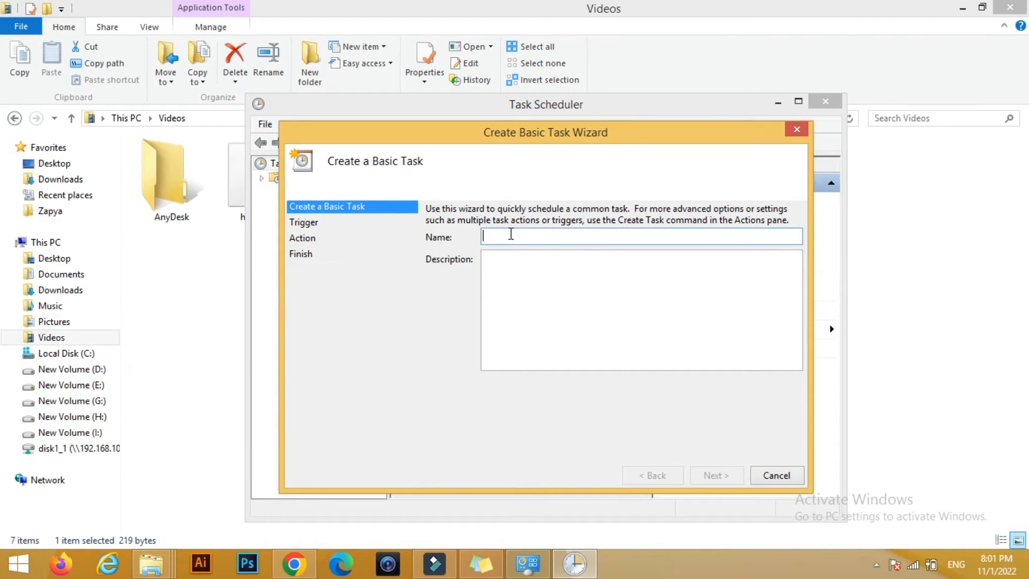
- Name the basic task "backup", reuse that text as its description, and continue to the trigger settings
text(ba)
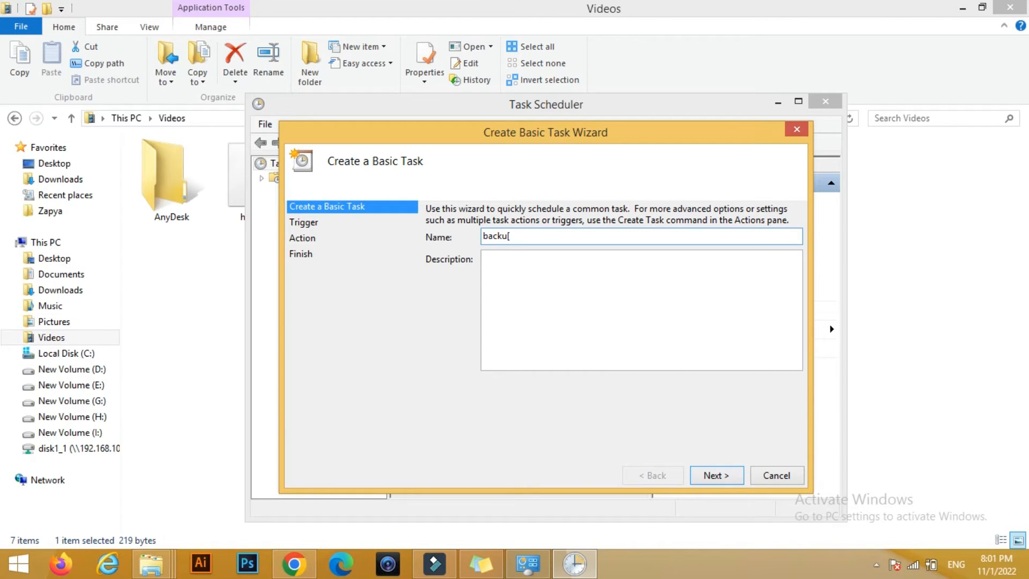
text(ckup)
double_click(565, 233)
key(ctrl+c)
click(549, 261)
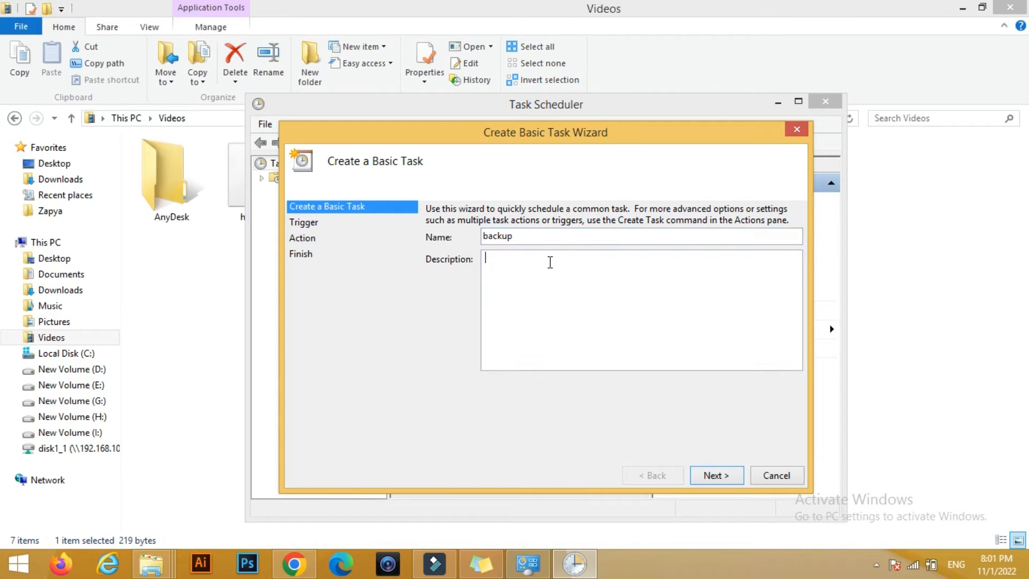
key(ctrl+v)
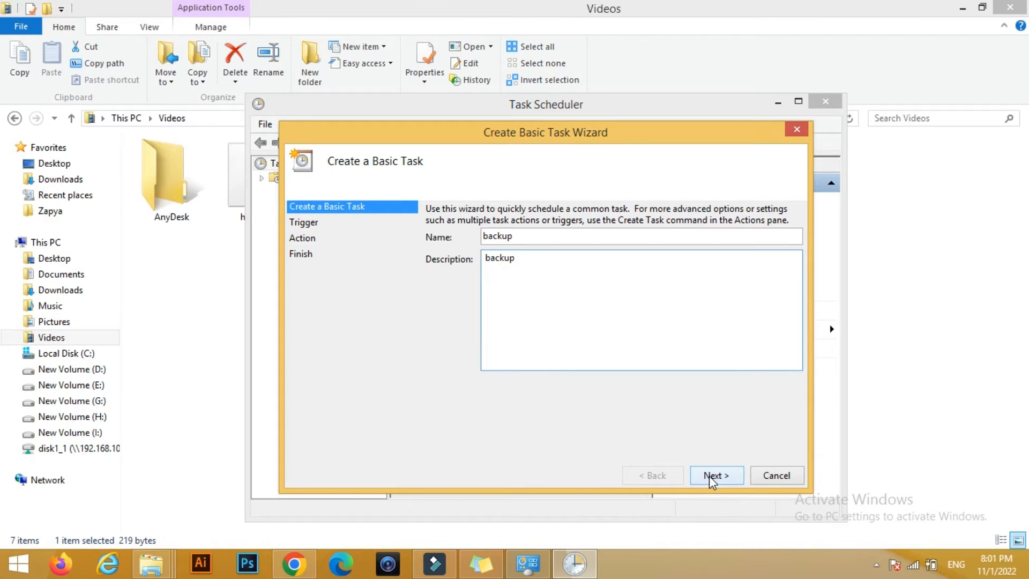
click(736, 476)
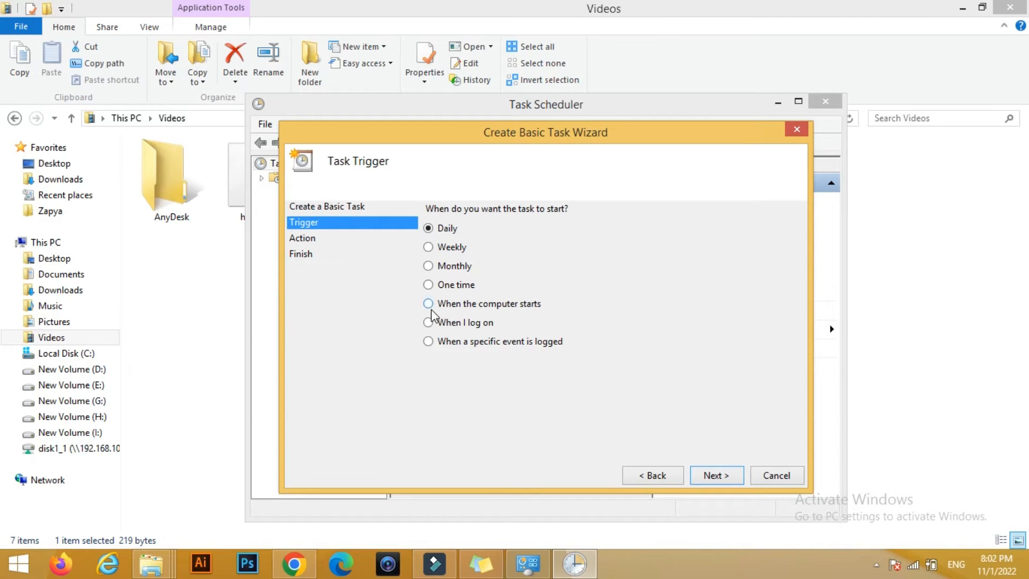
- Try the When the computer starts trigger for the task, and return the trigger to Daily
click(428, 304)
click(429, 230)
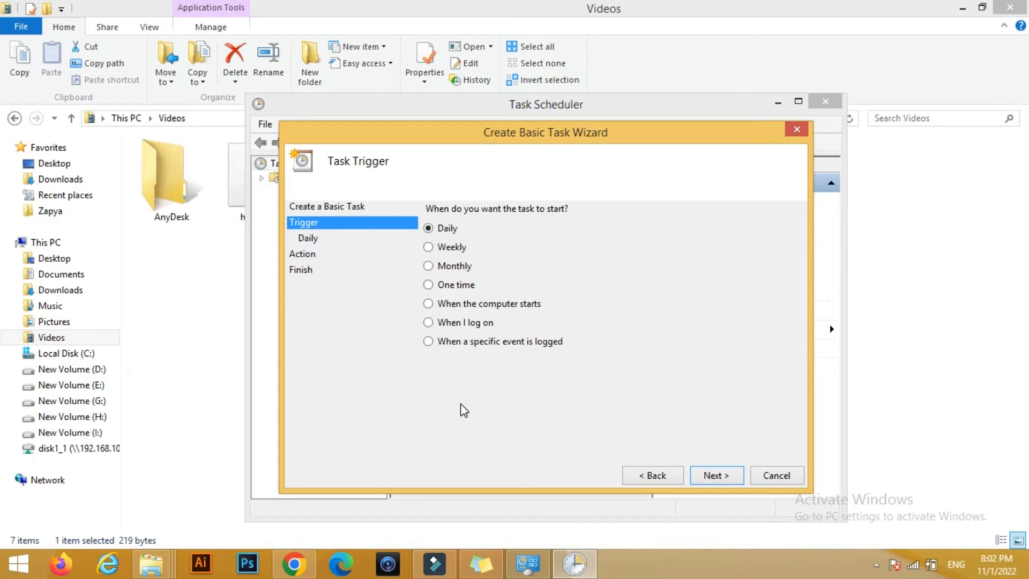
click(429, 304)
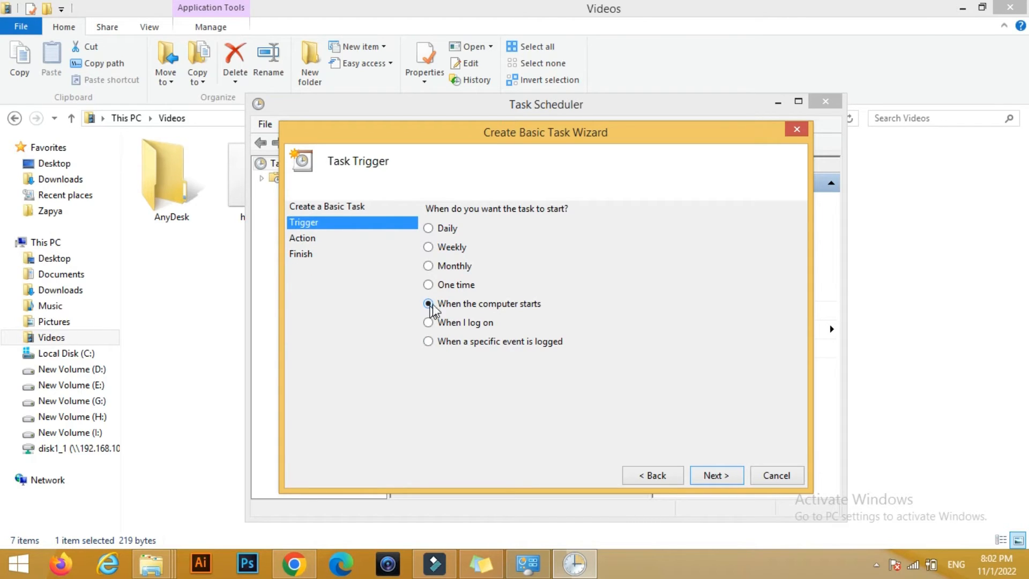
click(429, 229)
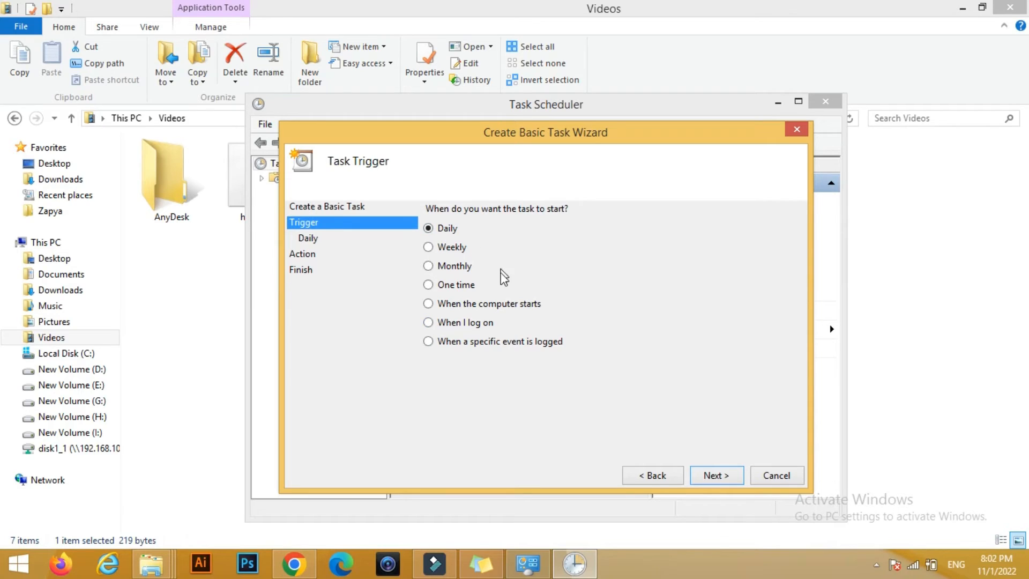
- Keep the daily trigger starting 11/1/2022 at 8:02:30 PM and recurring every 1 day, with Start a program as the action
click(714, 475)
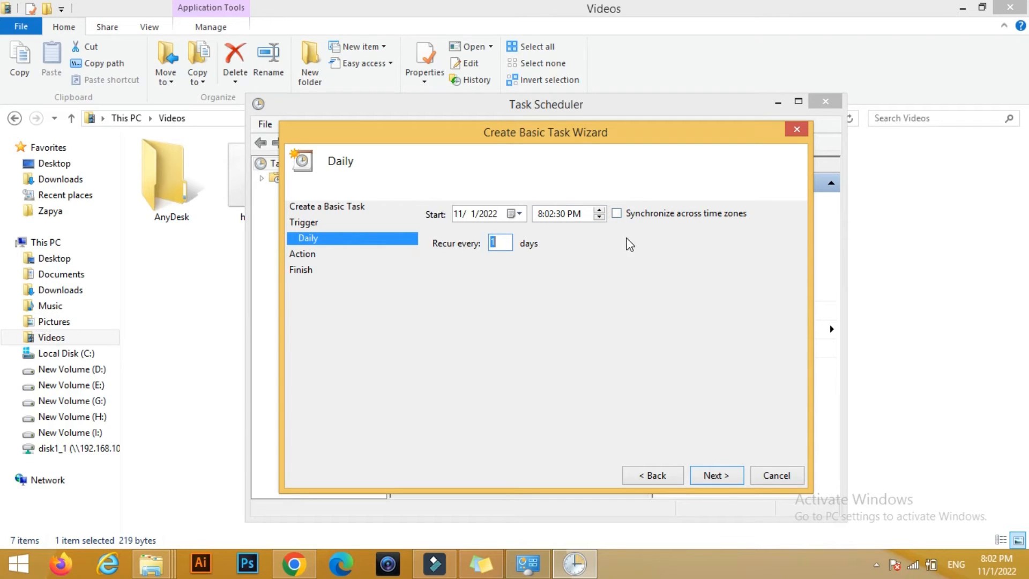
click(711, 477)
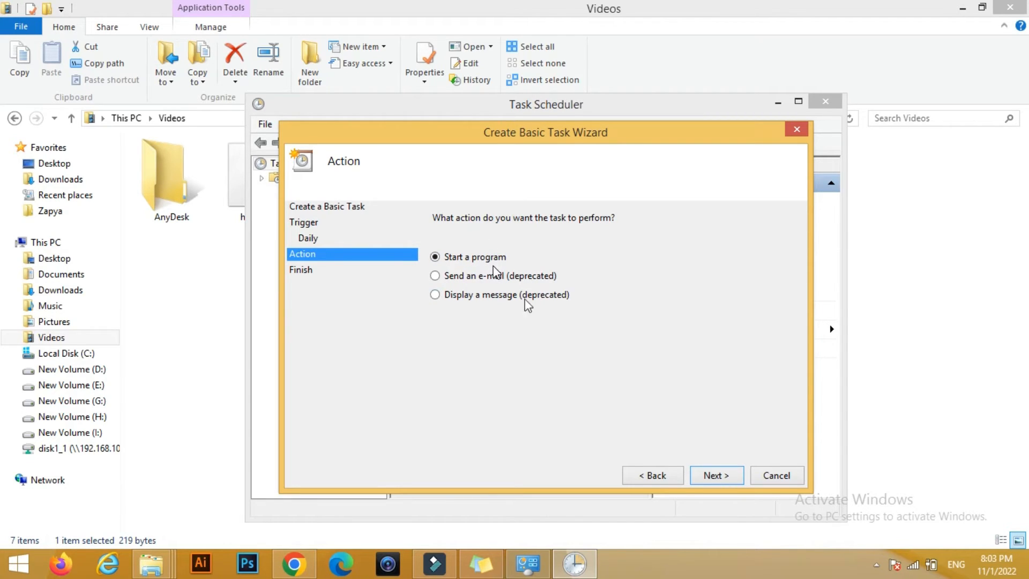
click(719, 477)
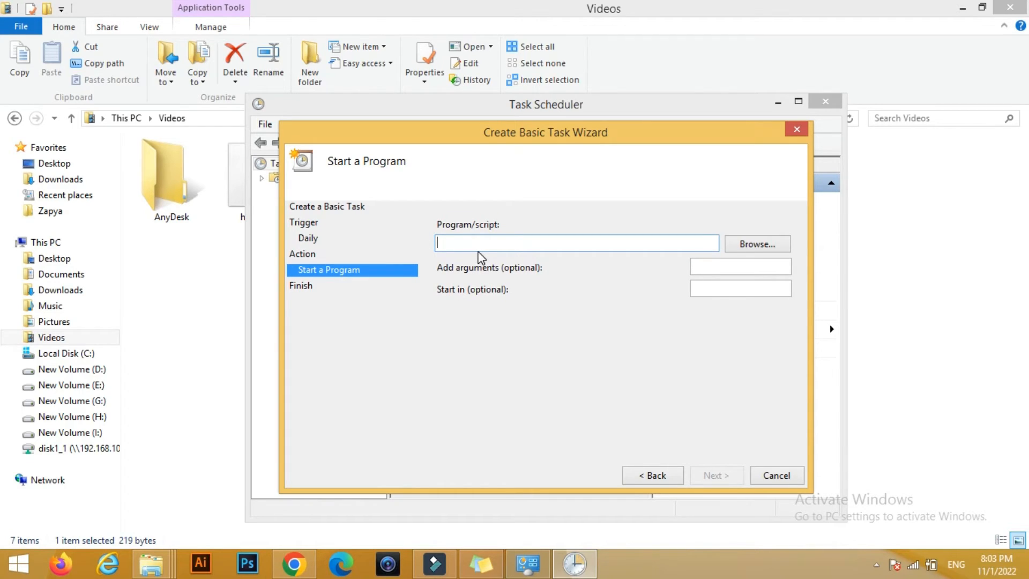
- Set the task's program to backup.bat from the Videos folder and finish creating the task
click(753, 246)
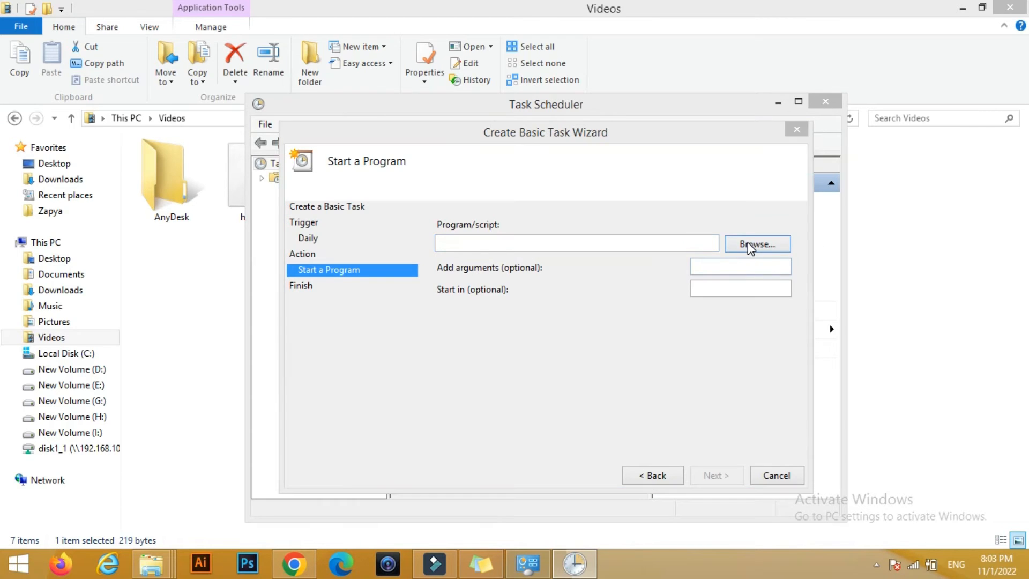
drag(407, 312, 407, 327)
click(342, 396)
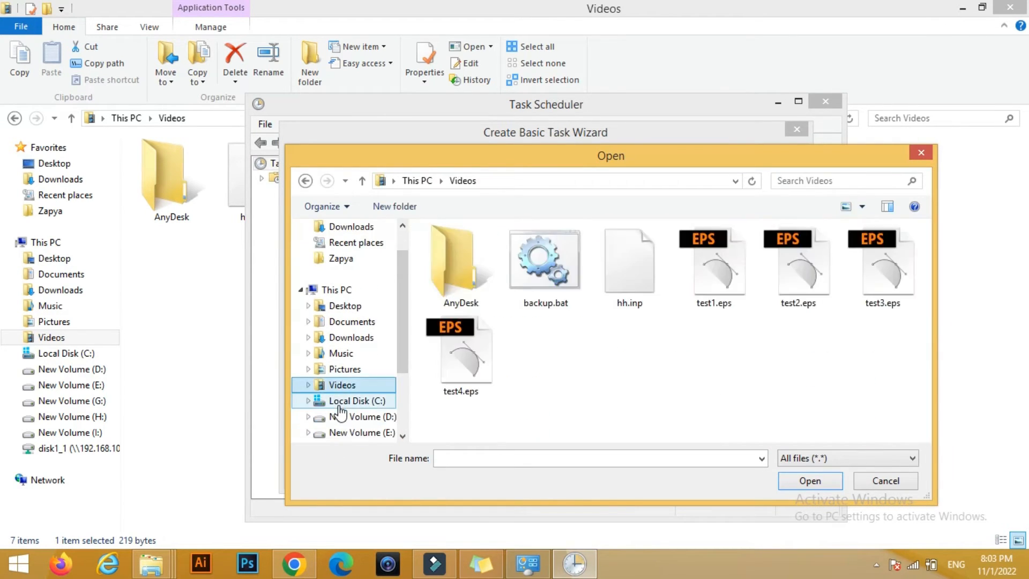
click(536, 274)
click(804, 482)
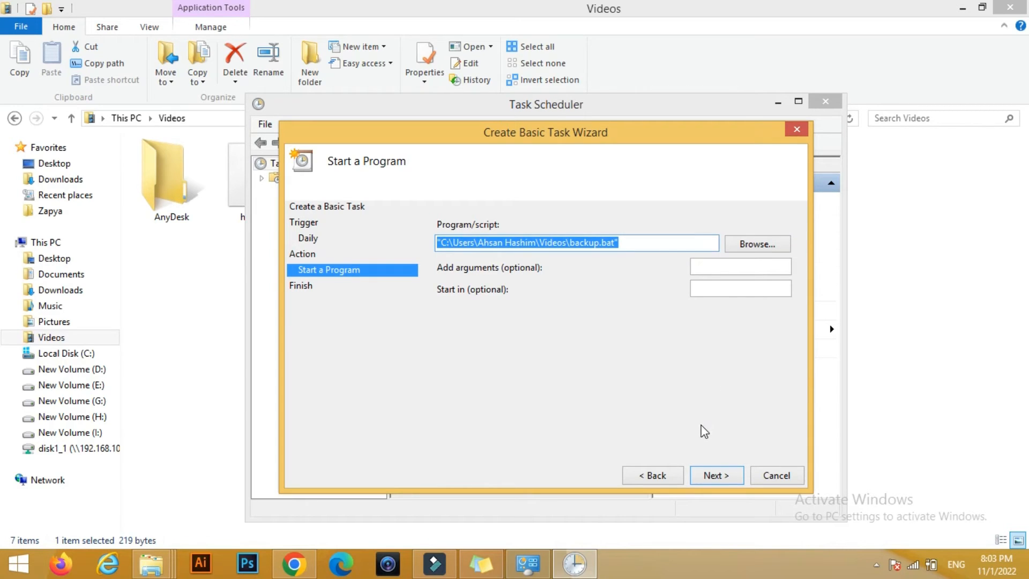
click(716, 475)
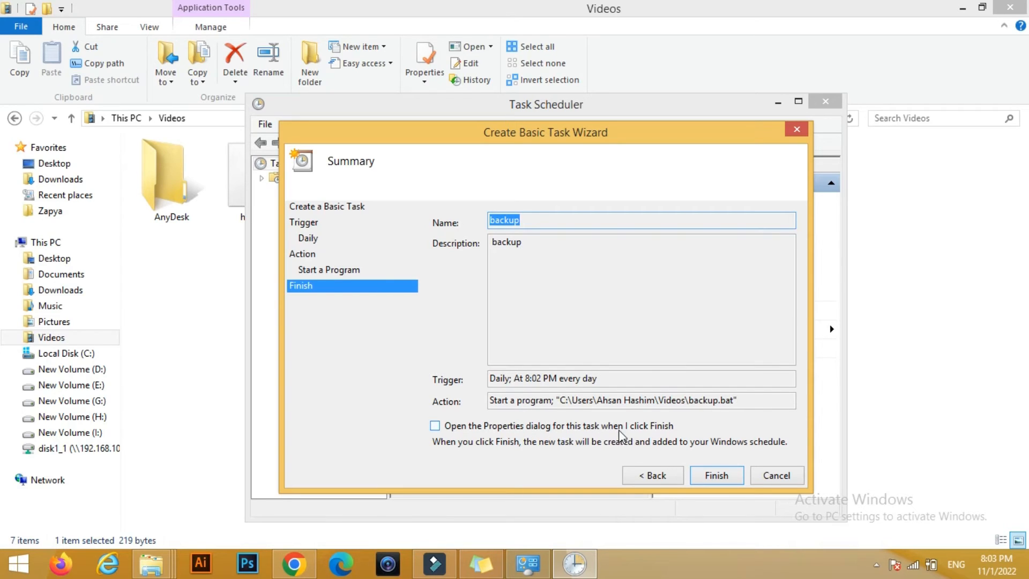
click(716, 476)
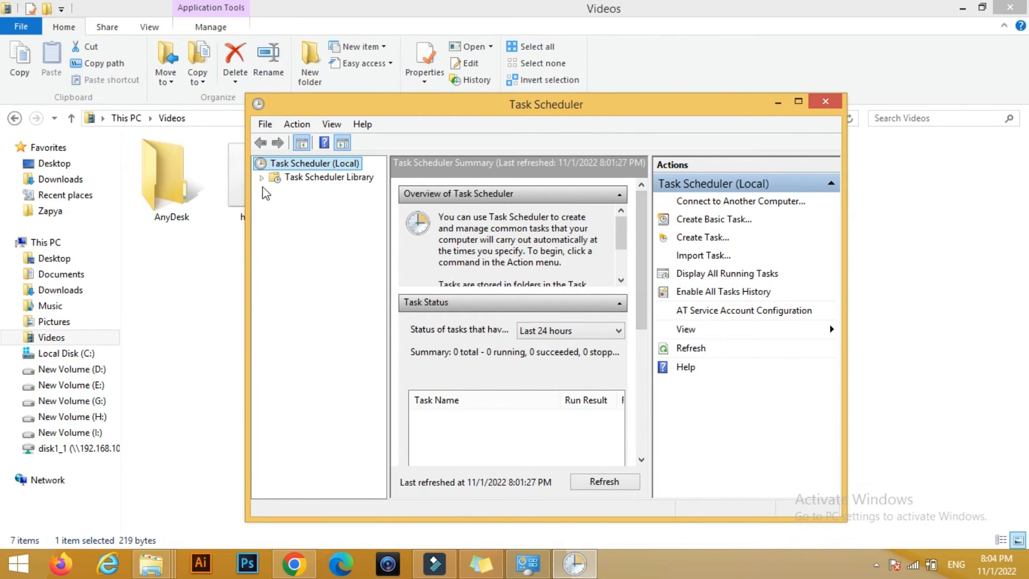
- Find the backup task in the Task Scheduler Library, review its general details and action, and minimize Task Scheduler
click(261, 178)
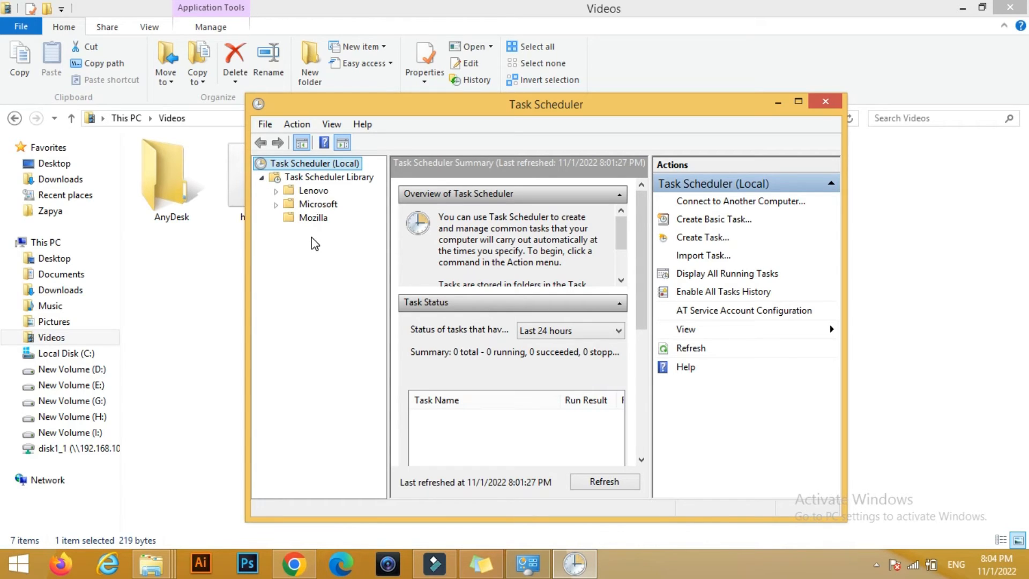
click(276, 192)
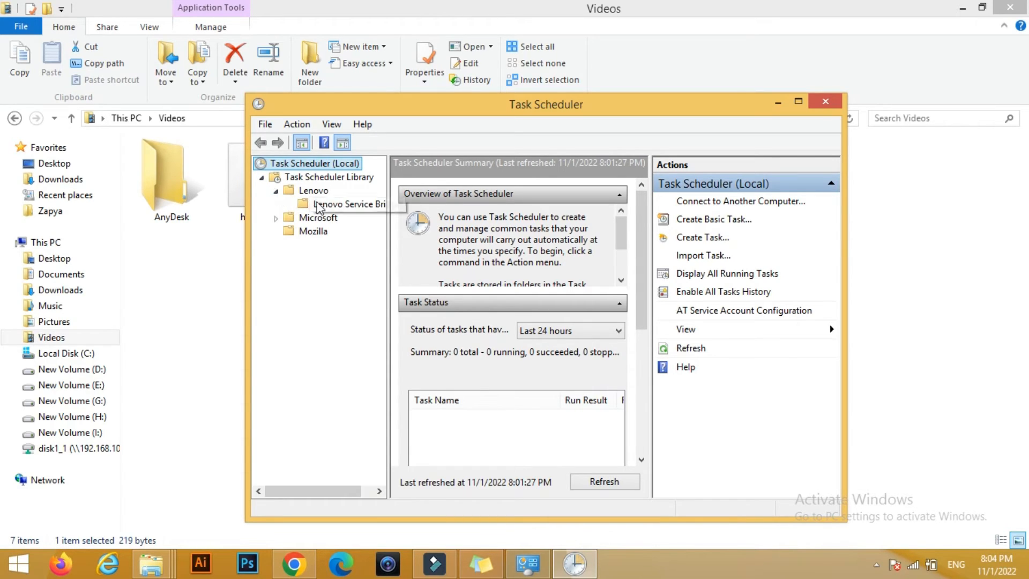
click(335, 206)
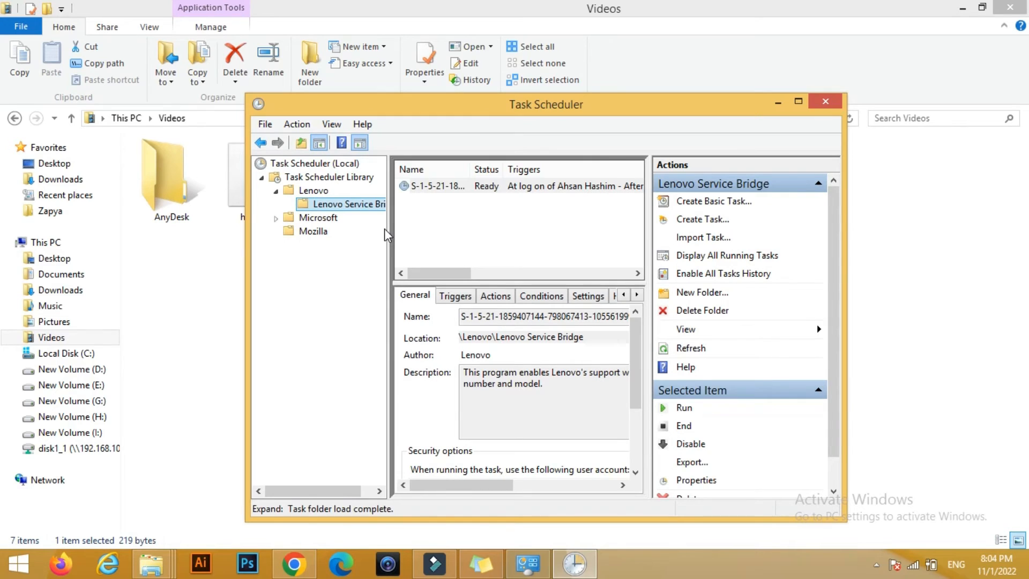
click(309, 177)
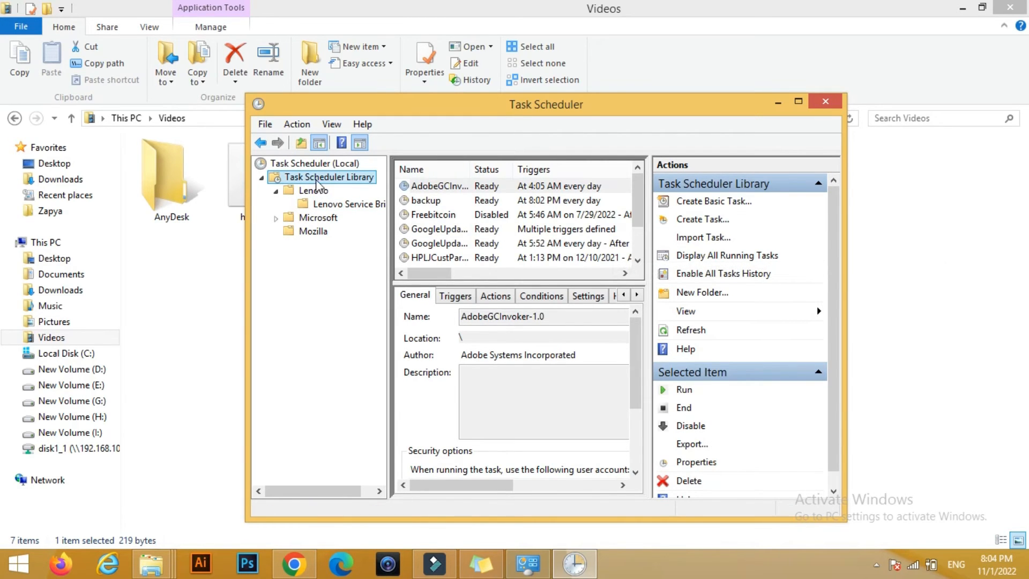
click(448, 203)
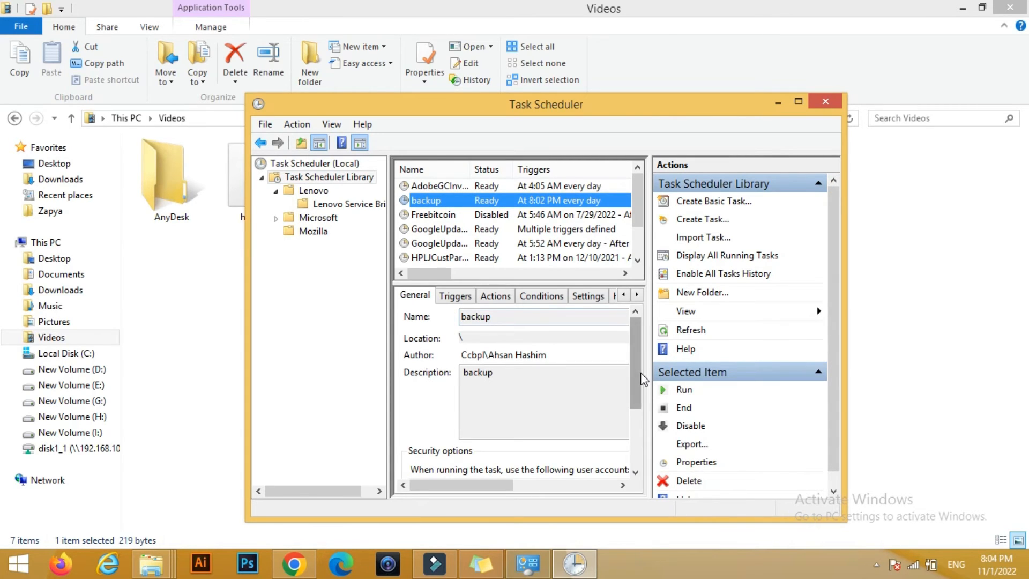
scroll(643, 391, down, 3)
scroll(509, 349, up, 4)
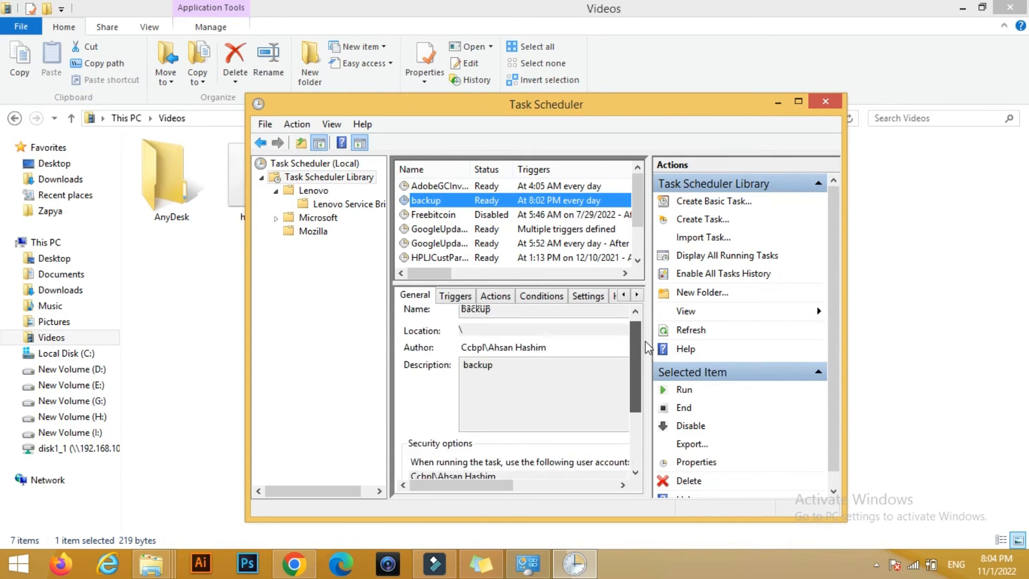
click(490, 298)
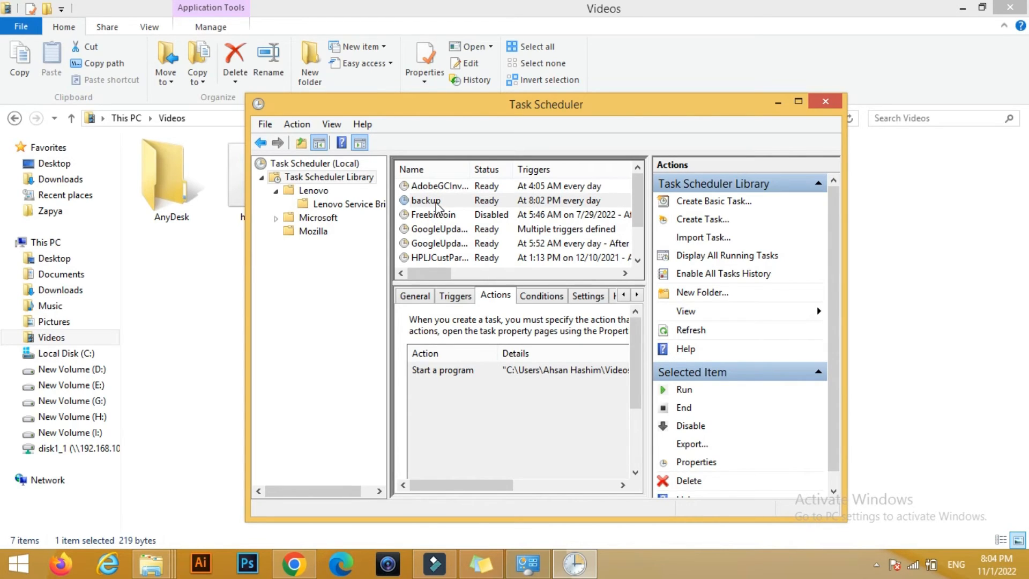
click(774, 104)
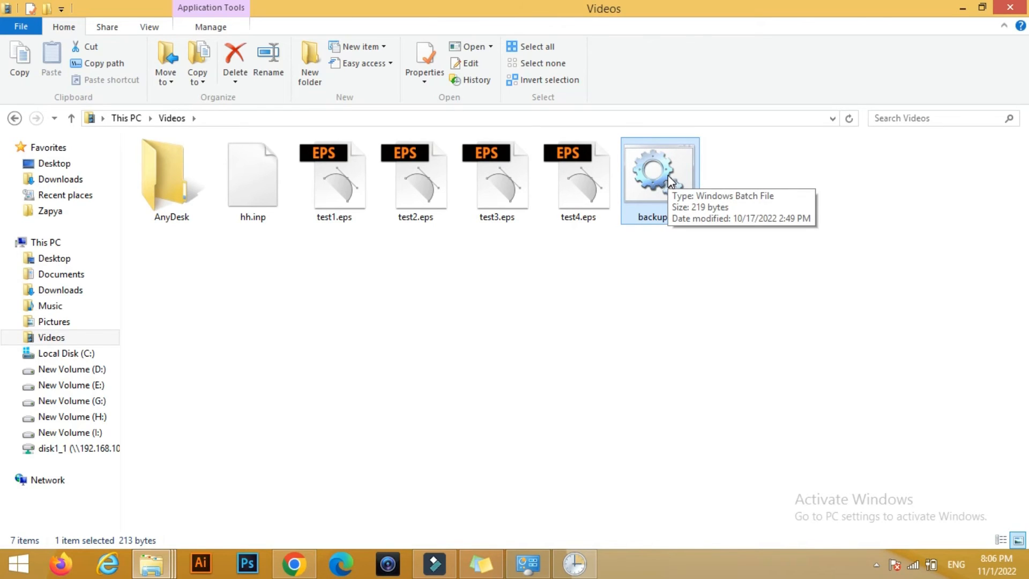
- Run backup.bat from the Videos folder, and open the home\disk1_1 folder on the network location 192.168.10.1
double_click(669, 181)
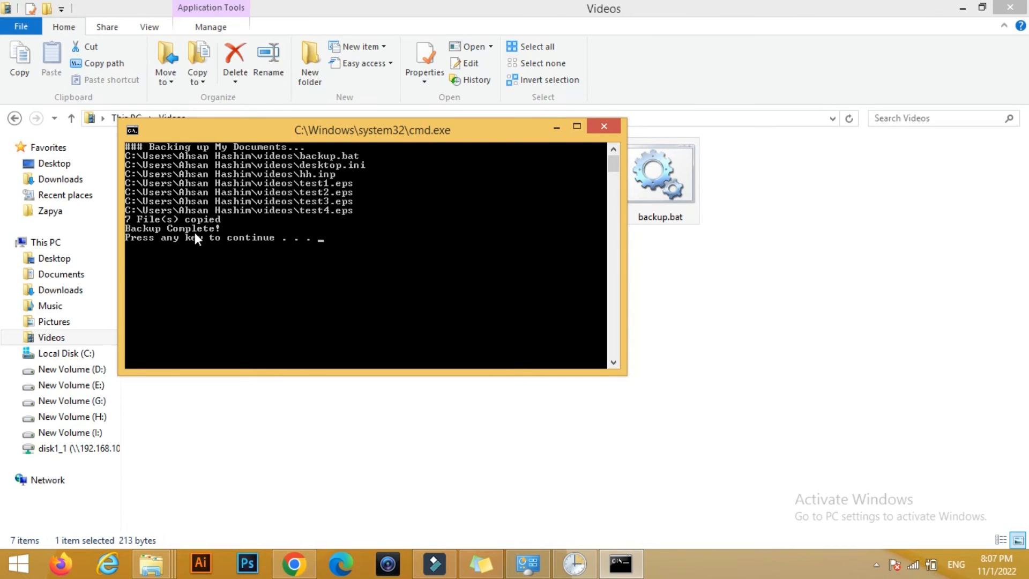
mouse_move(151, 564)
key(super+r)
click(130, 522)
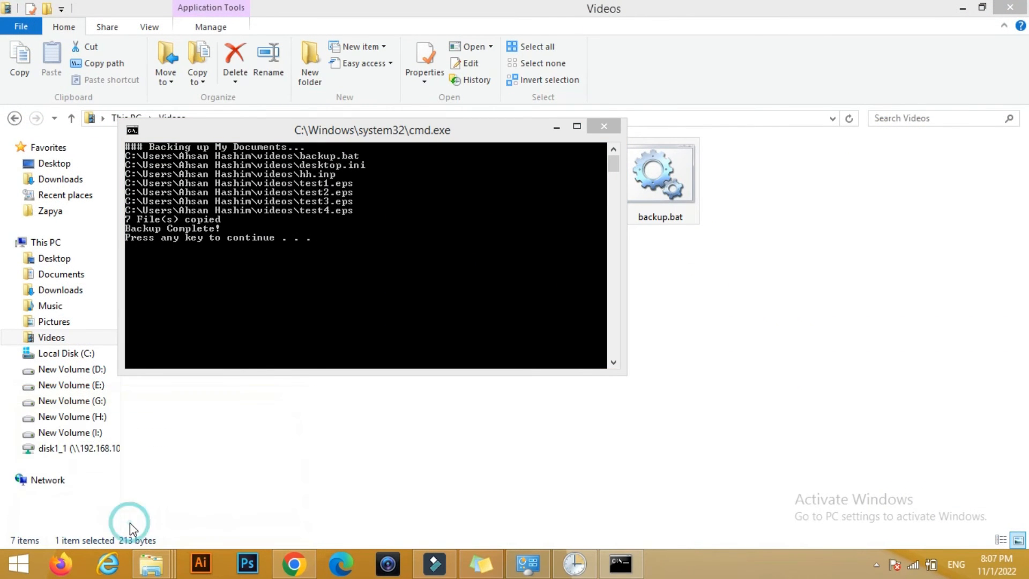
double_click(320, 237)
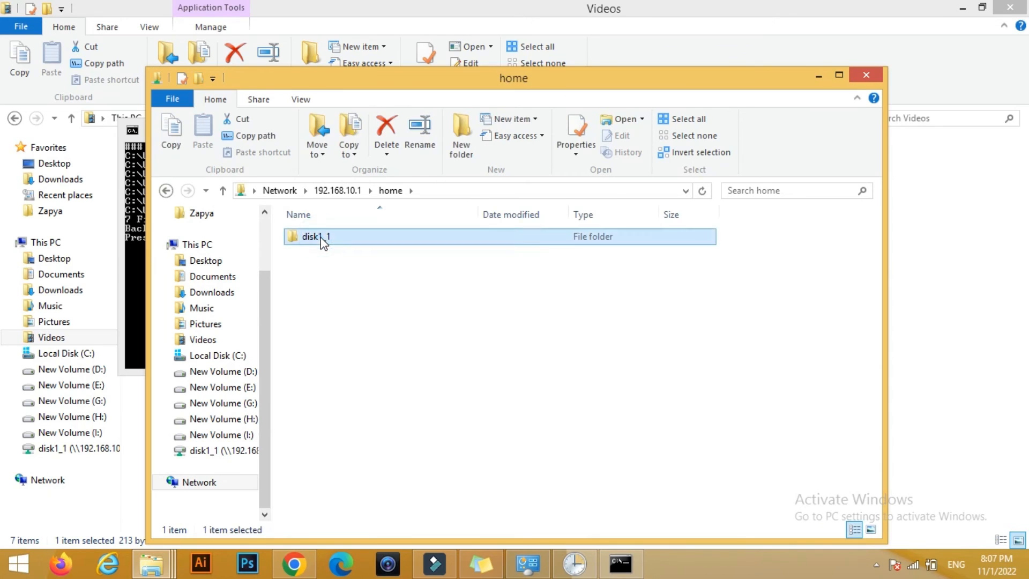
double_click(320, 238)
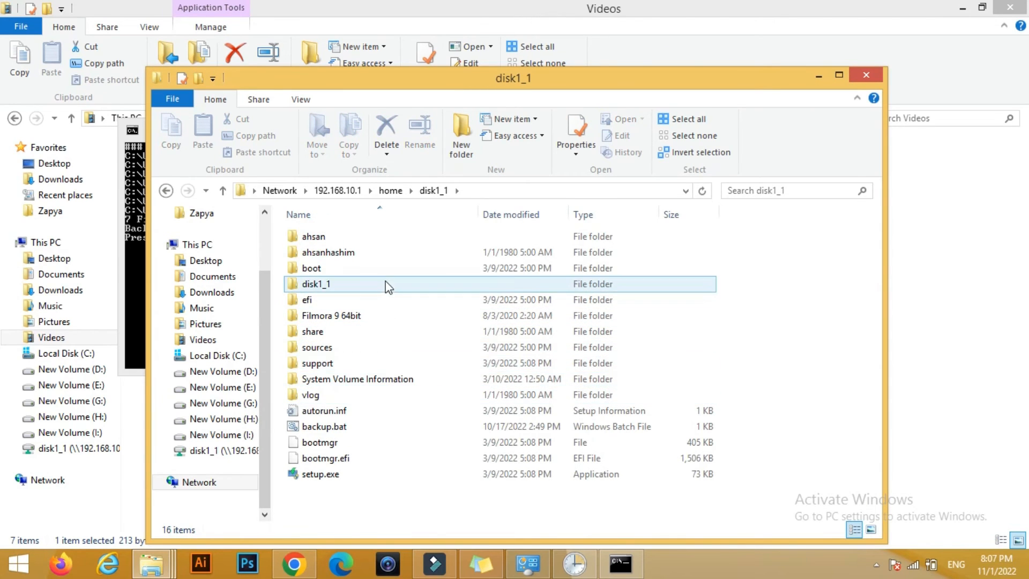
- Look through the folders on the network disk for the backup, and examine the files in its disk1_1\videos folder
double_click(374, 237)
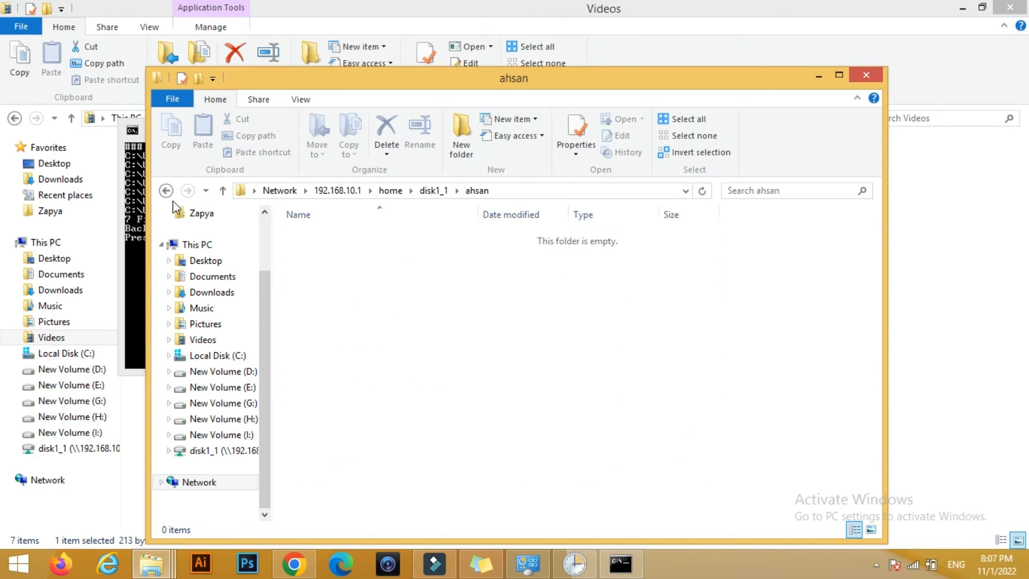
click(166, 190)
double_click(392, 250)
click(166, 190)
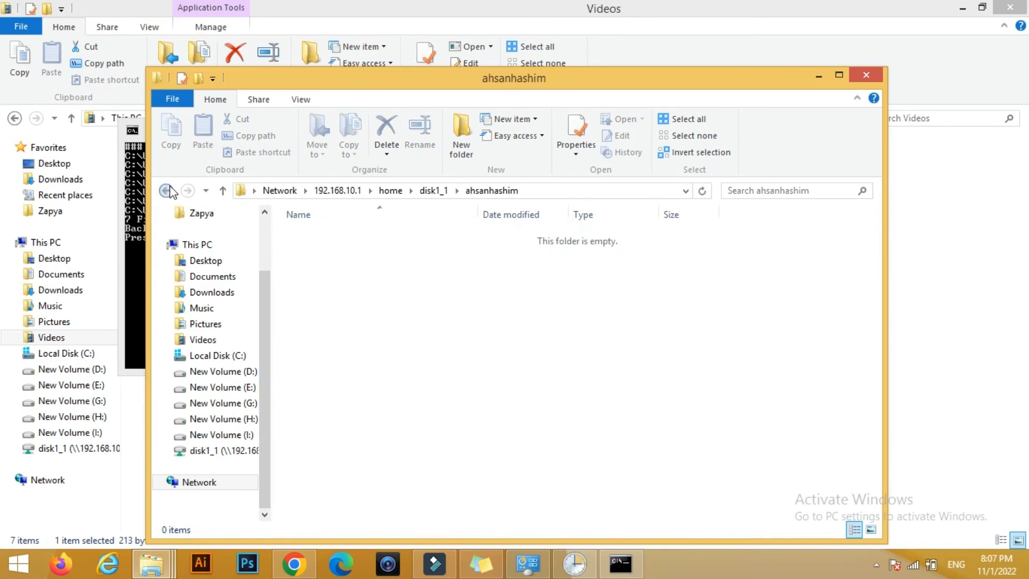
click(329, 285)
double_click(328, 287)
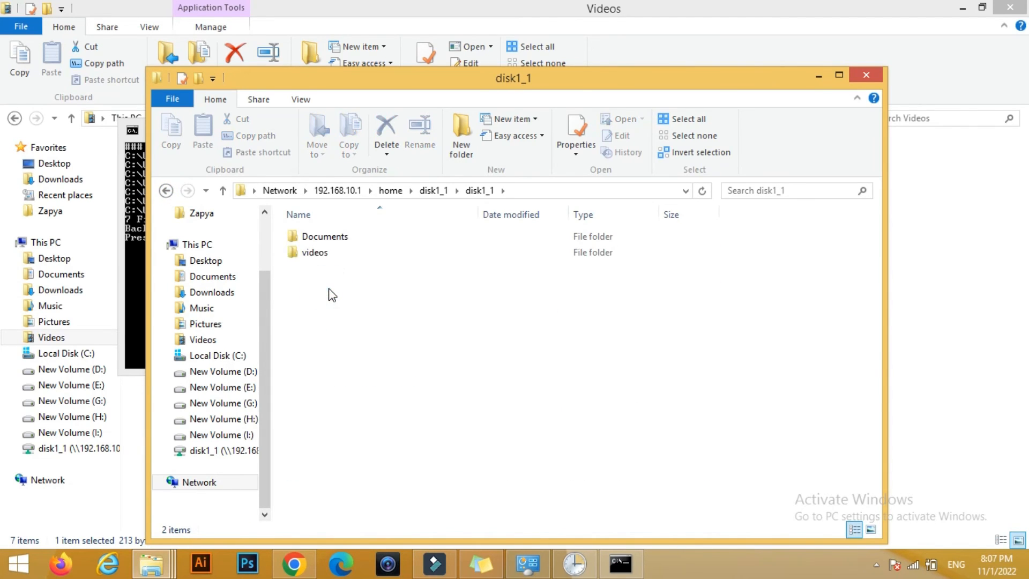
click(327, 254)
double_click(326, 253)
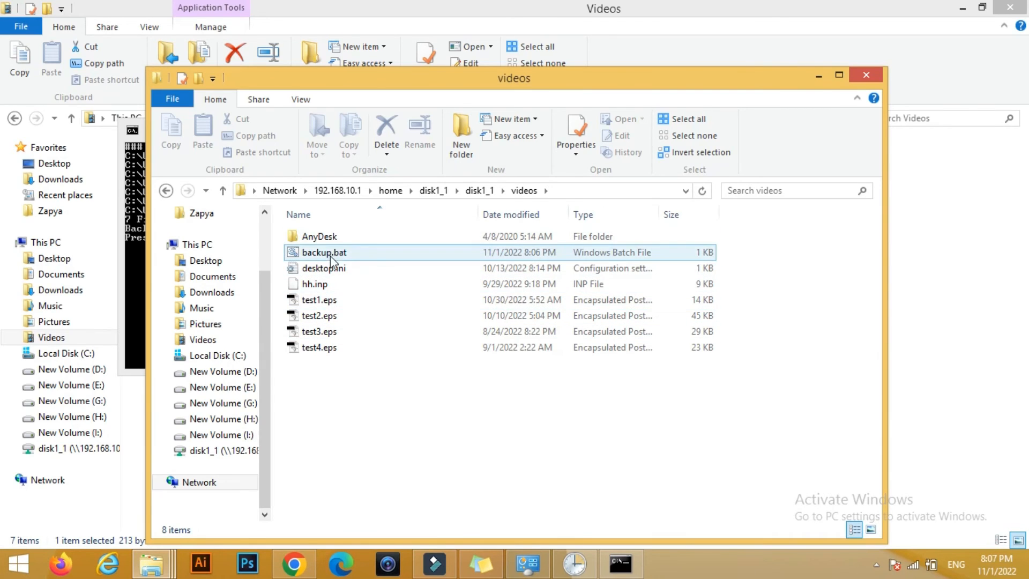
click(329, 255)
double_click(308, 235)
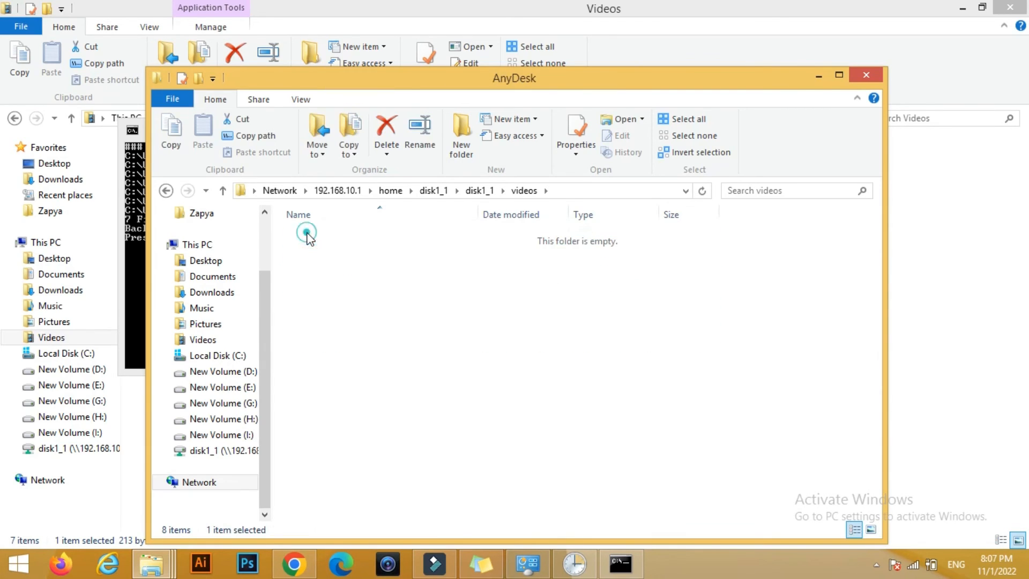
click(166, 190)
drag(329, 375, 359, 248)
click(164, 190)
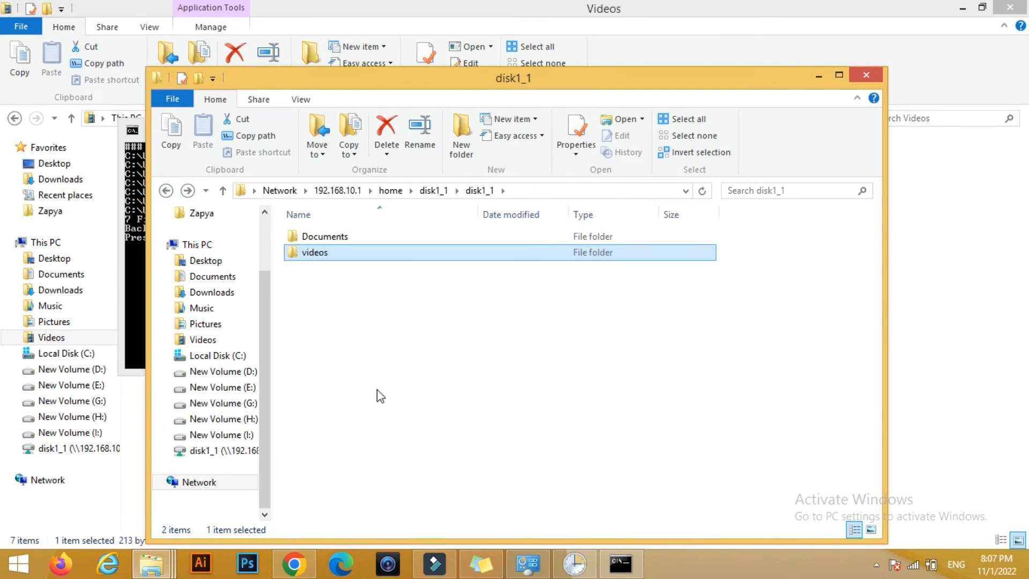
- Permanently delete the nested disk1_1 backup folder from the network disk
key(alt+Left)
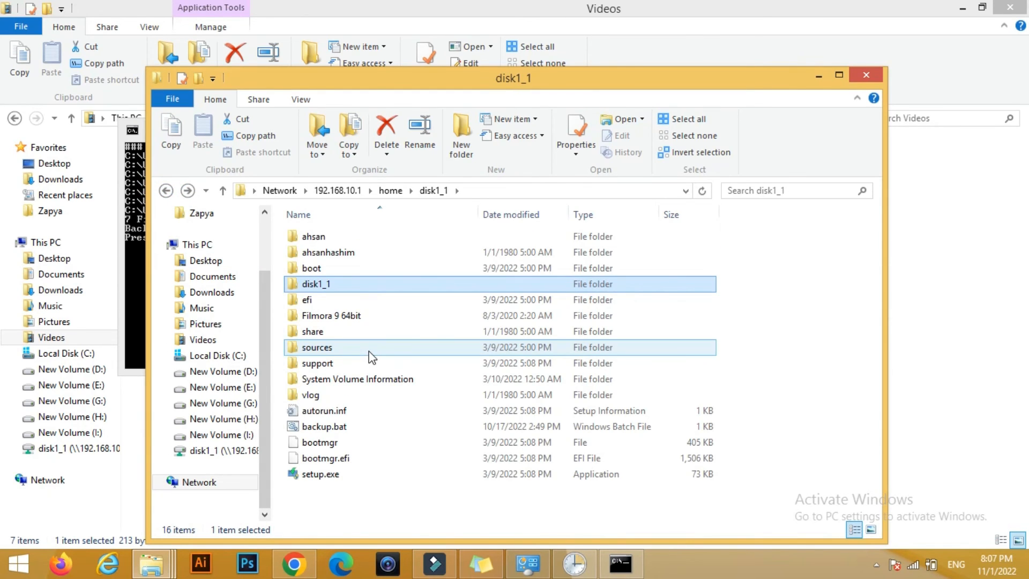
key(Delete)
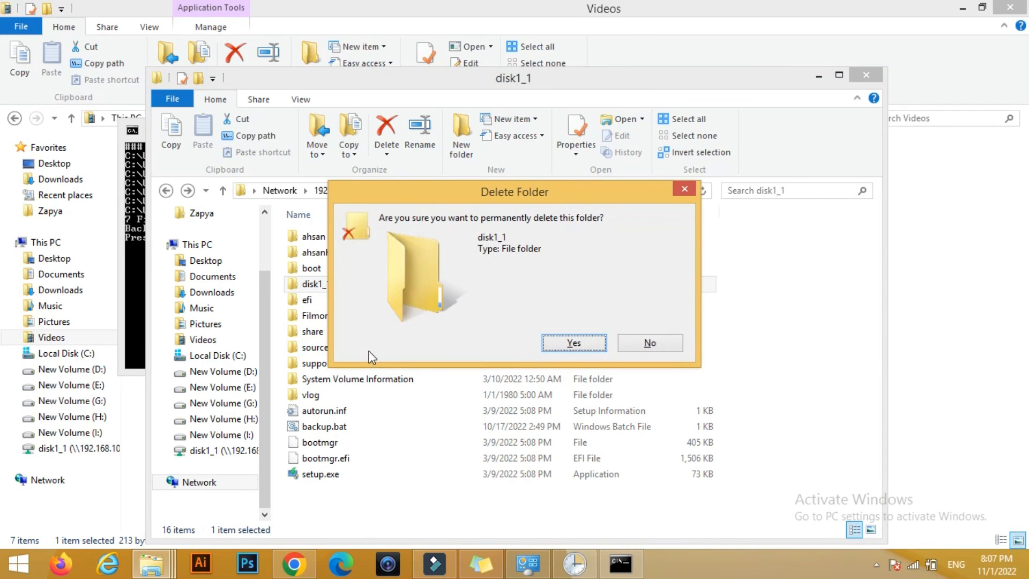
key(Return)
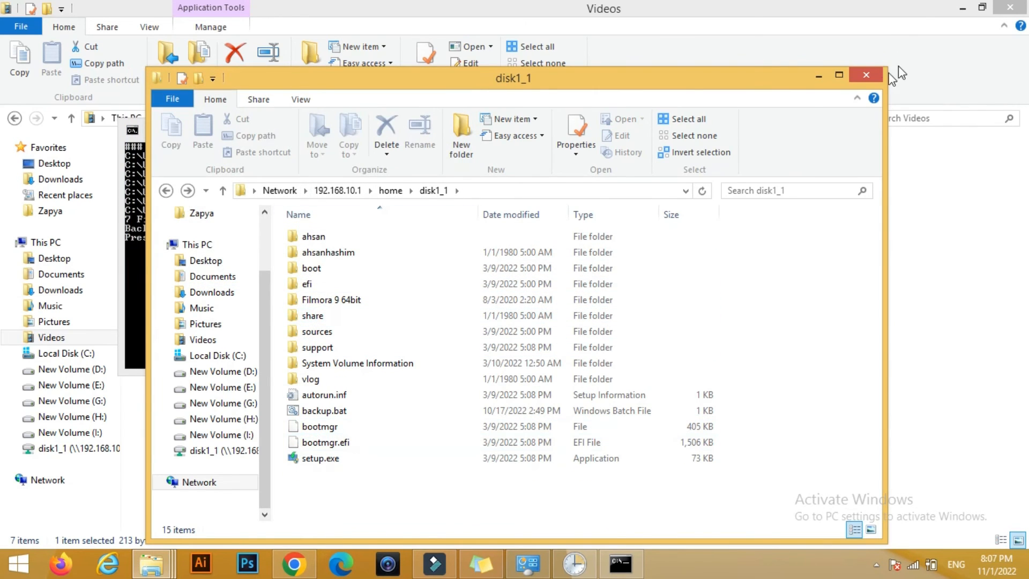
- Close the network folder and command windows, run backup.bat again from the Videos folder, and close its output window
click(867, 75)
click(605, 127)
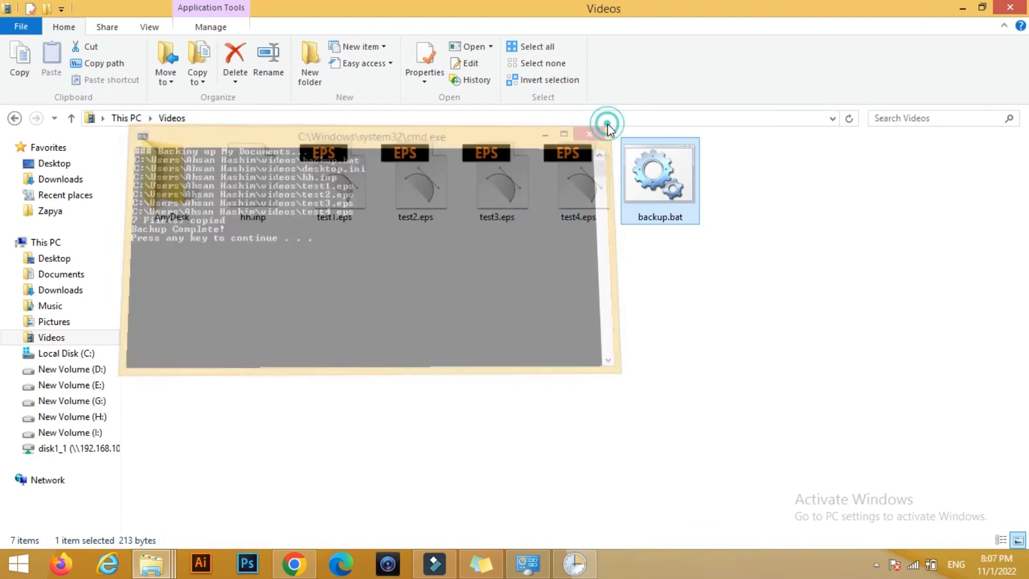
double_click(670, 182)
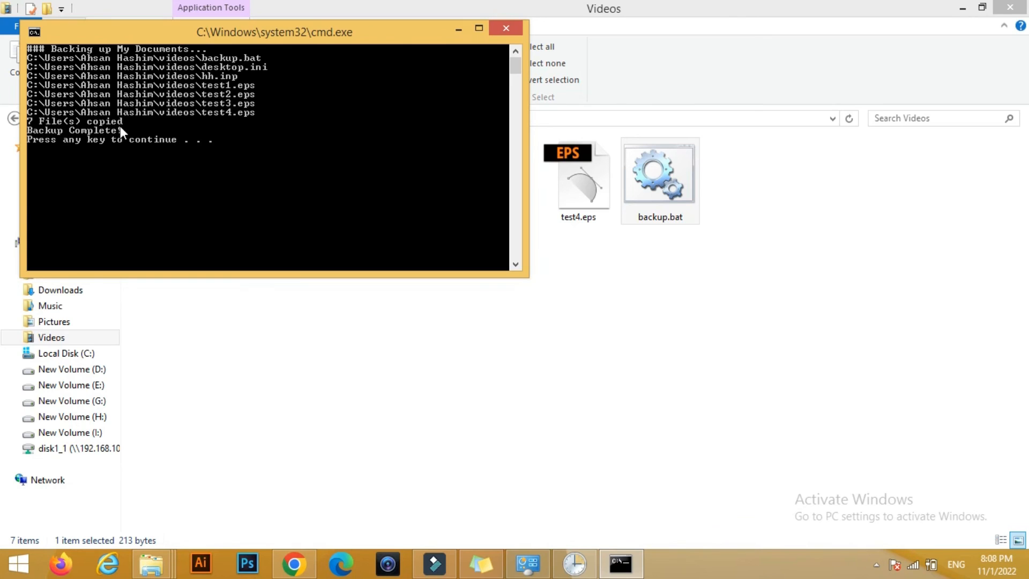
click(506, 28)
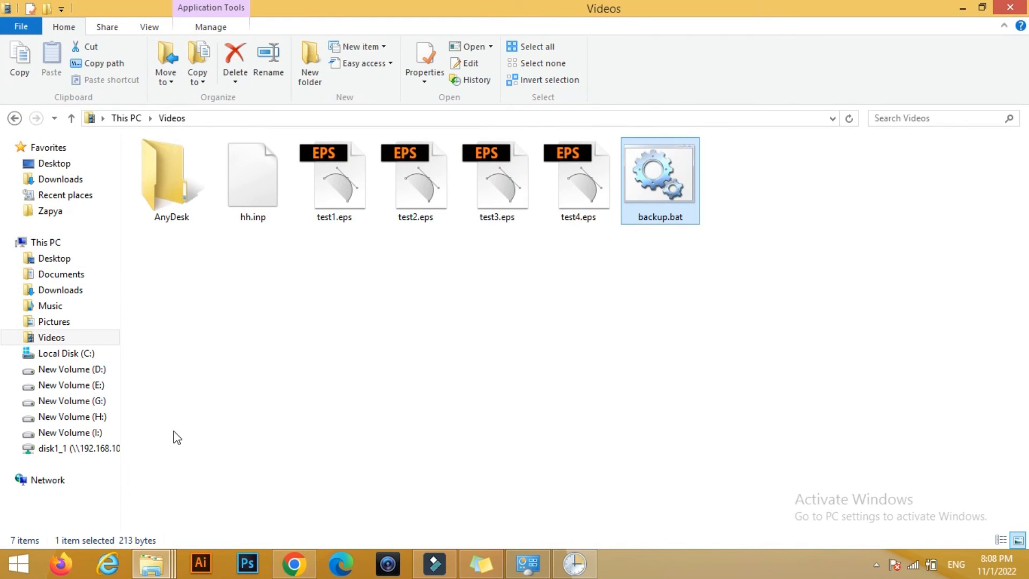
- Reopen the network location 192.168.10.1 and check the copied files in home\disk1_1\disk1_1\videos
key(super+r)
key(Return)
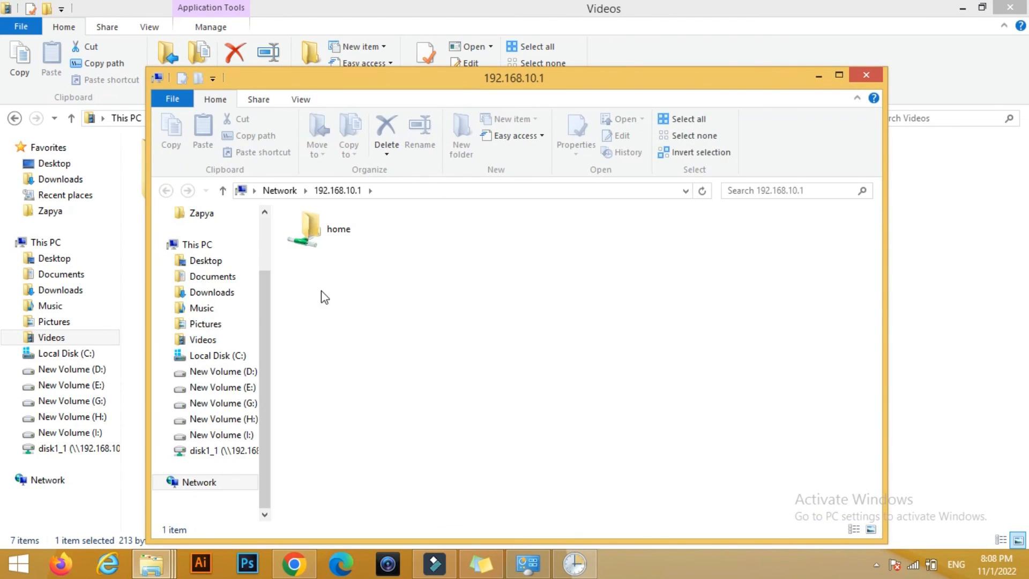
click(335, 236)
double_click(335, 236)
double_click(333, 237)
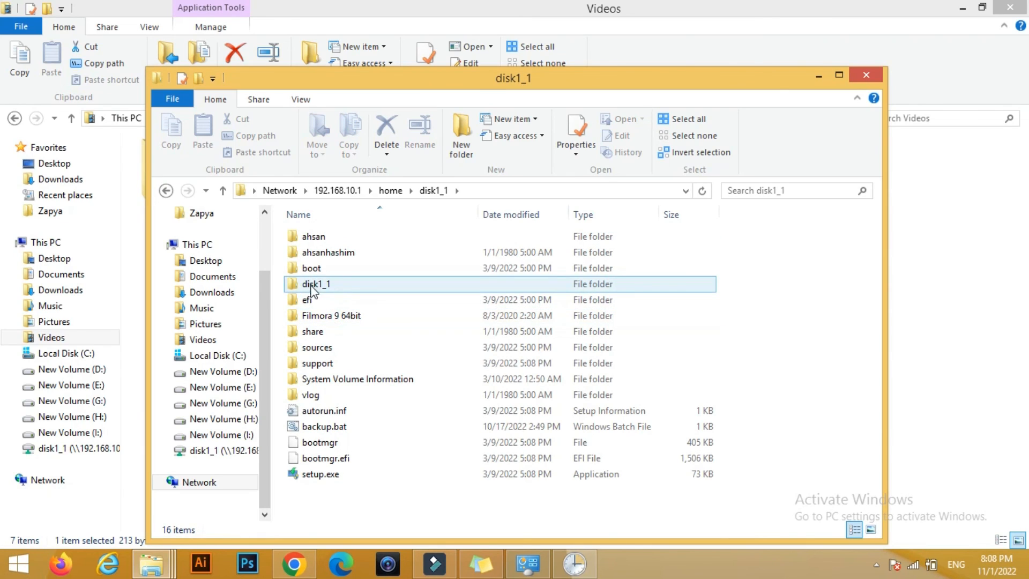
double_click(305, 289)
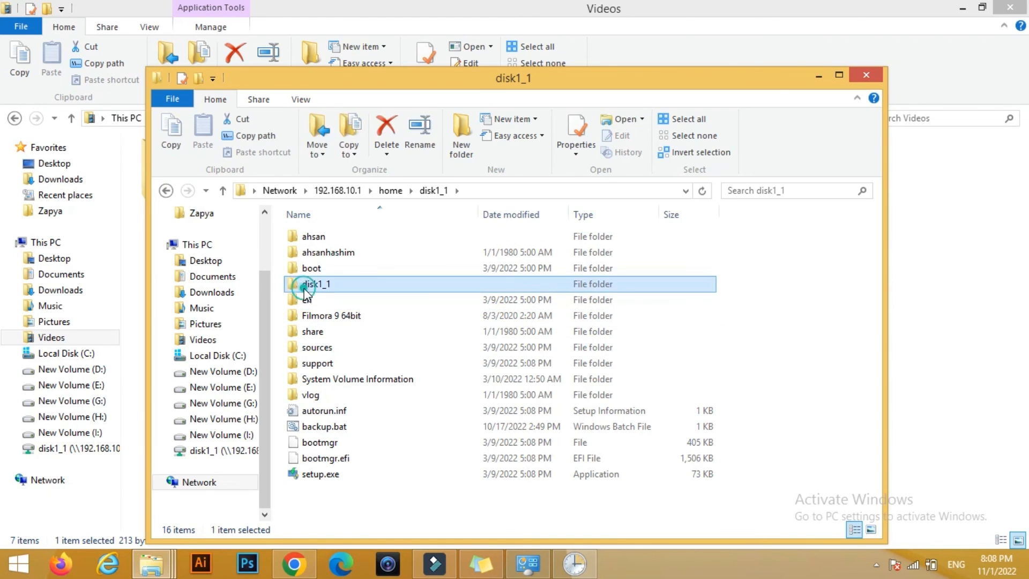
double_click(315, 237)
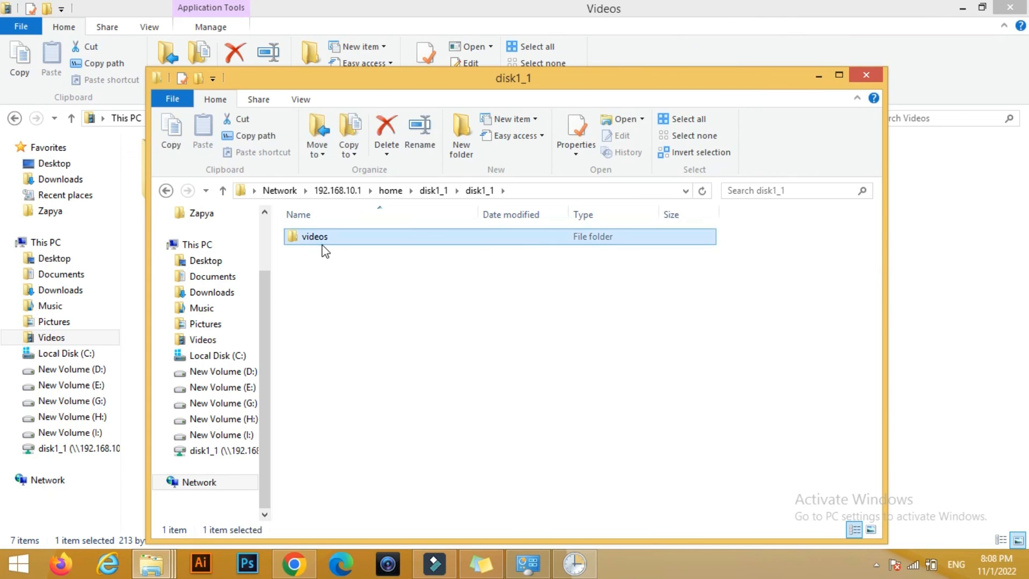
drag(324, 376, 376, 244)
click(373, 455)
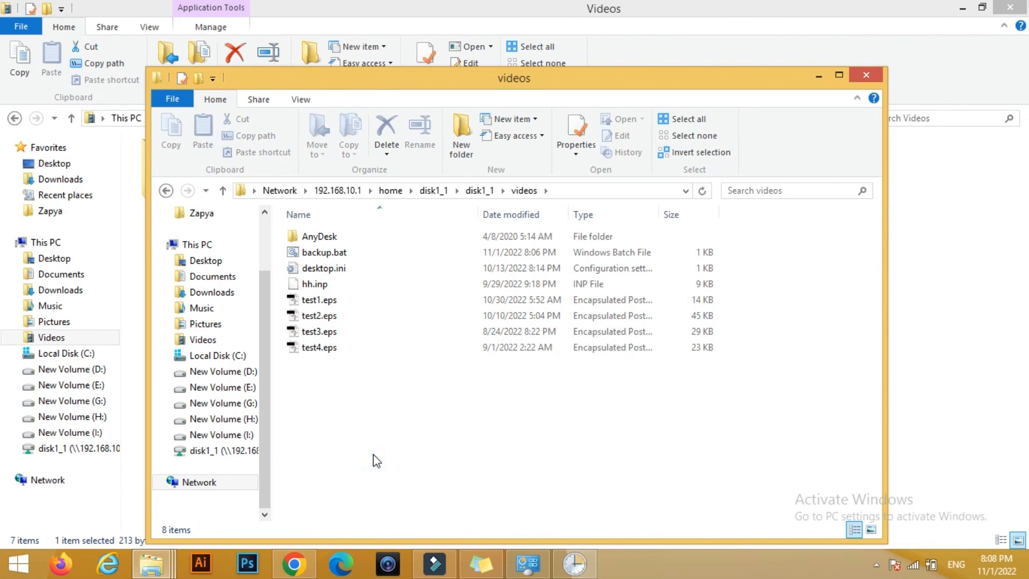